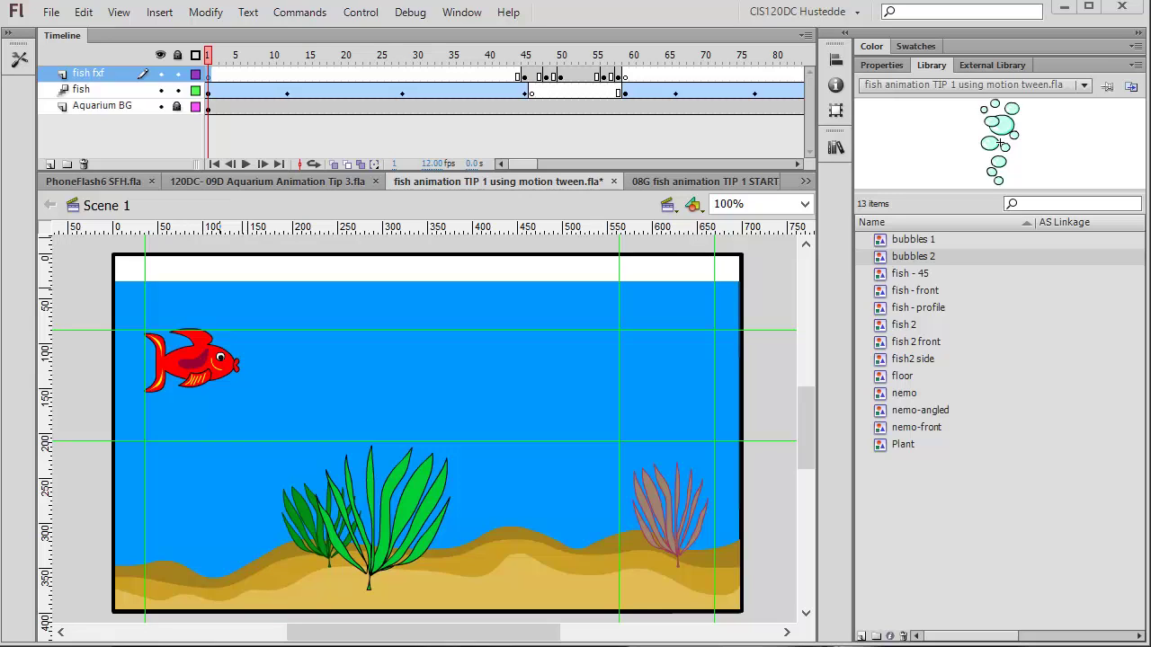
- Preview the bubble symbols, add a top layer named 'bubbles', and scrub to frame 32
{"action": "left_click", "coordinate": [928, 240]}
{"action": "left_click", "coordinate": [932, 258]}
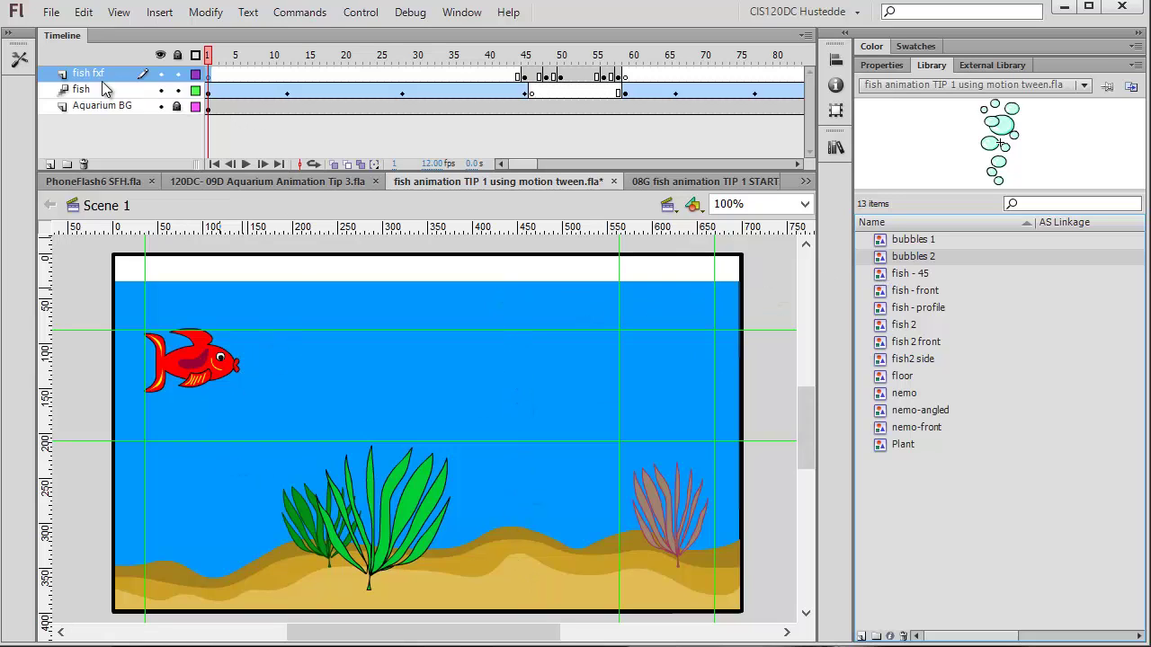
{"action": "left_click", "coordinate": [50, 164]}
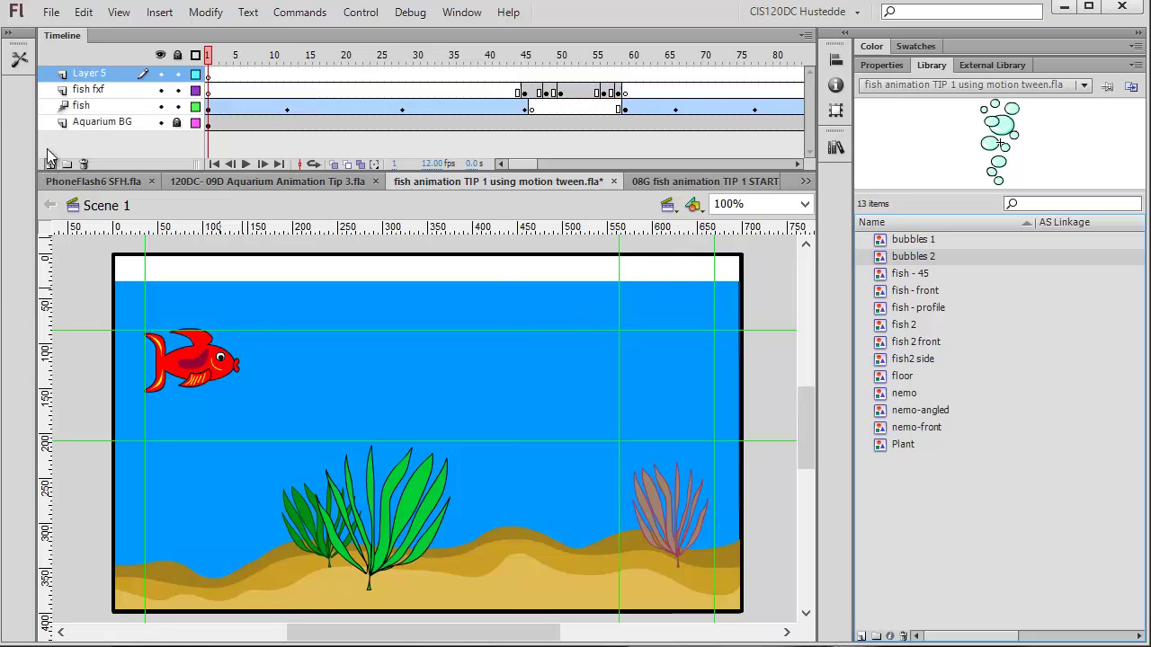
{"action": "double_click", "coordinate": [79, 74]}
{"action": "type", "text": "bubbles"}
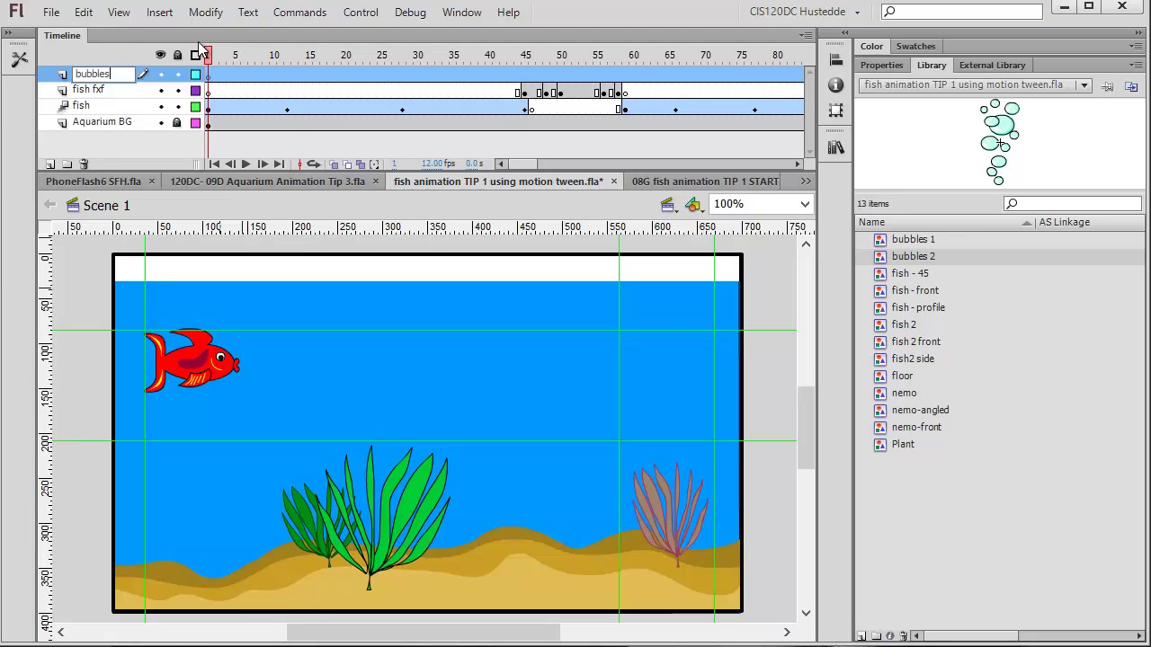
{"action": "left_click_drag", "start_coordinate": [212, 63], "coordinate": [436, 148]}
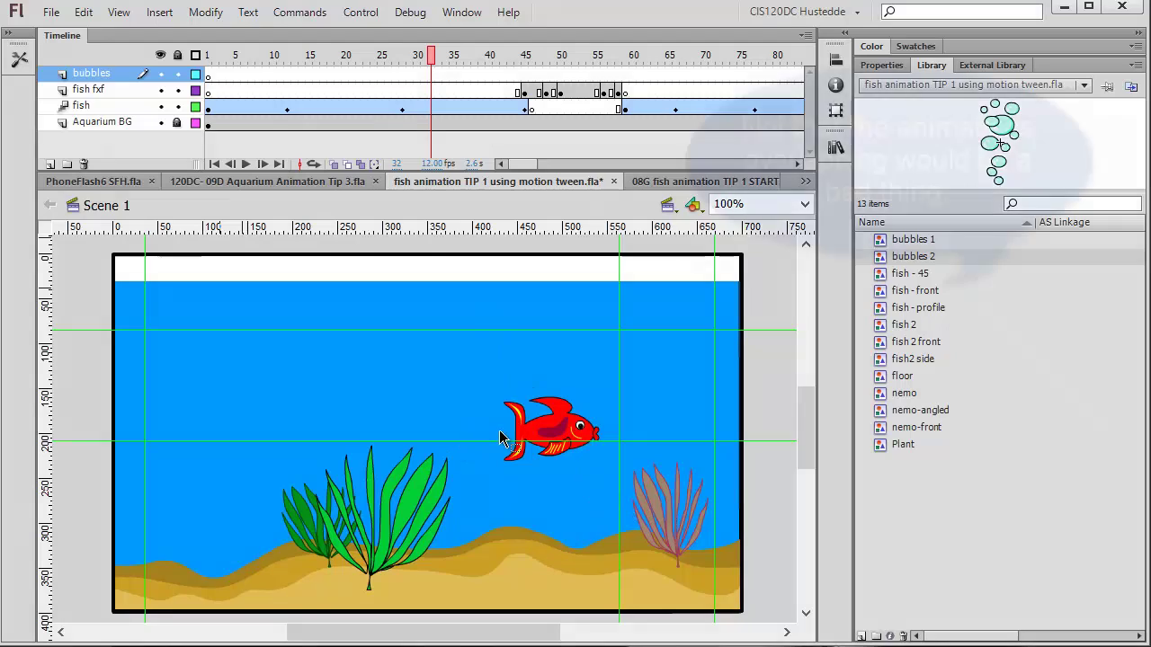
- Insert a keyframe at frame 32 on bubbles and drop a bubbles 1 instance below the fish
{"action": "right_click", "coordinate": [435, 79]}
{"action": "left_click", "coordinate": [517, 200]}
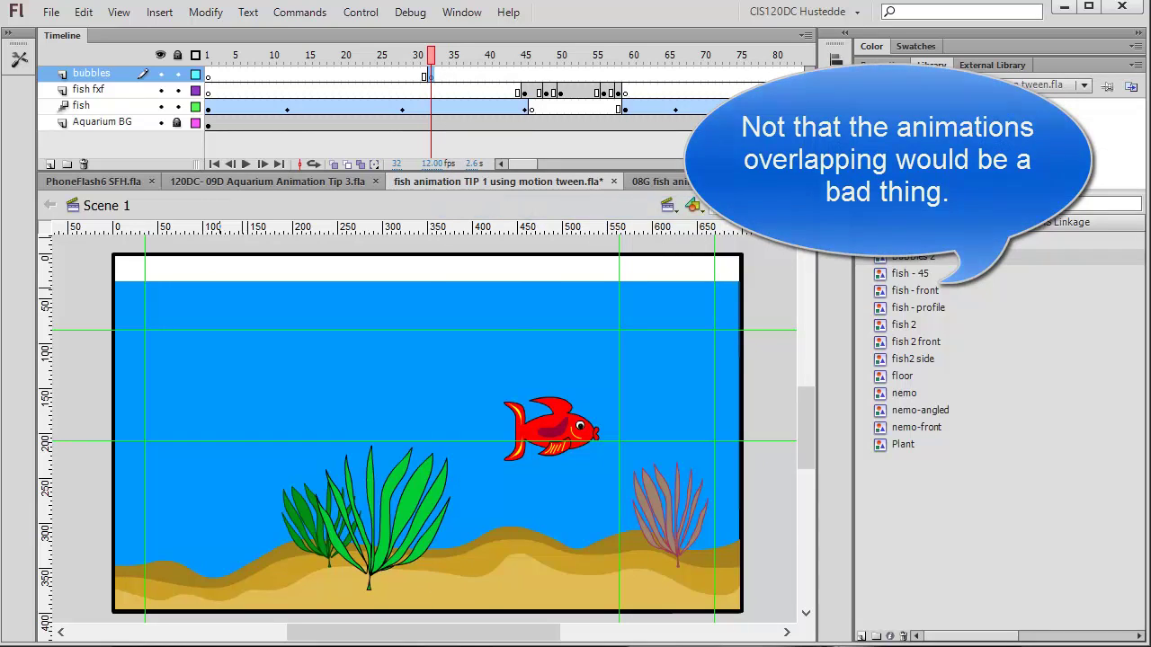
{"action": "left_click", "coordinate": [912, 242]}
{"action": "left_click_drag", "start_coordinate": [914, 244], "coordinate": [548, 486]}
- Scale the bubbles 1 instance down into a narrow column resting on the sand
{"action": "key", "text": "q"}
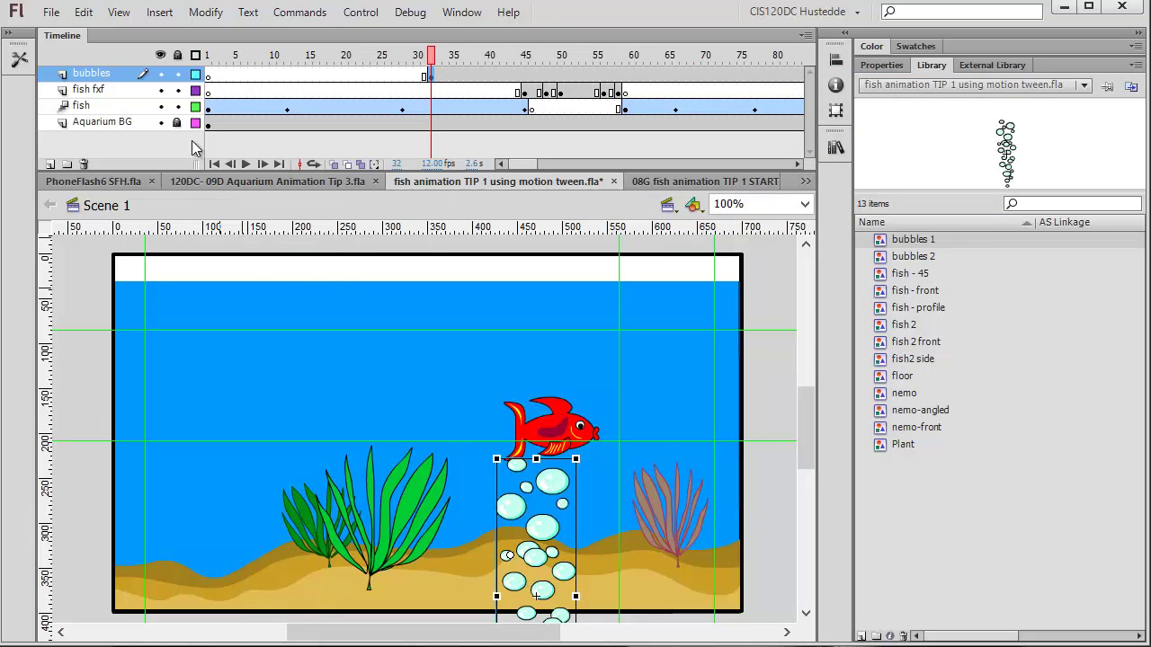
{"action": "left_click", "coordinate": [20, 59]}
{"action": "left_click", "coordinate": [97, 74]}
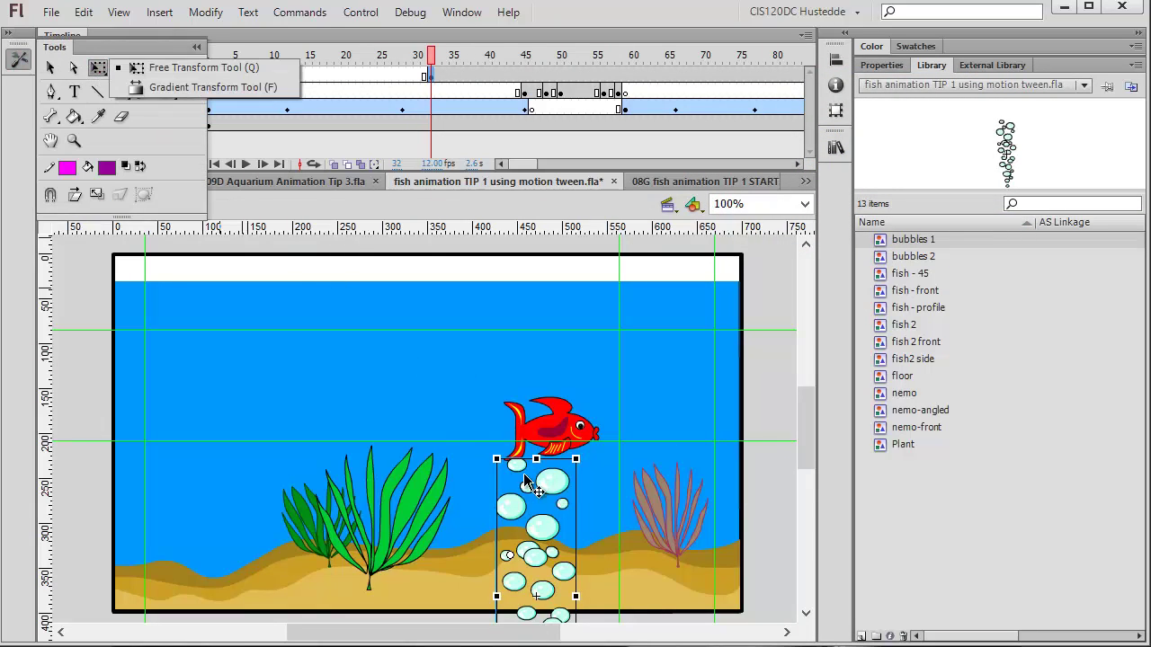
{"action": "left_click", "coordinate": [576, 459]}
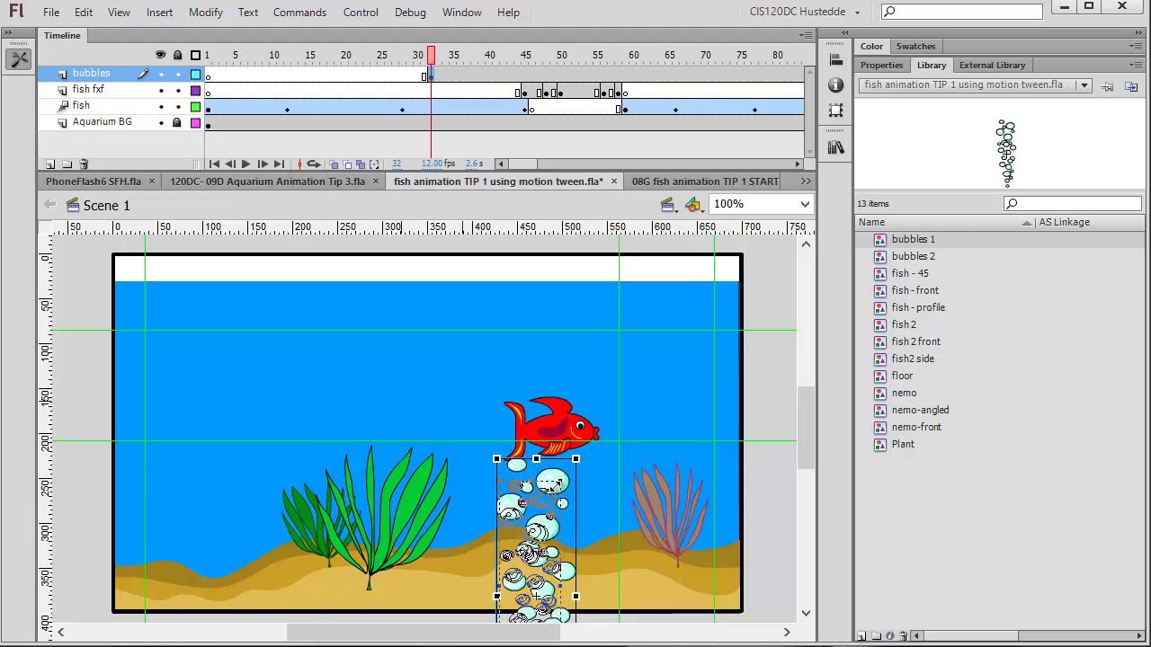
{"action": "left_click_drag", "start_coordinate": [540, 505], "coordinate": [535, 518]}
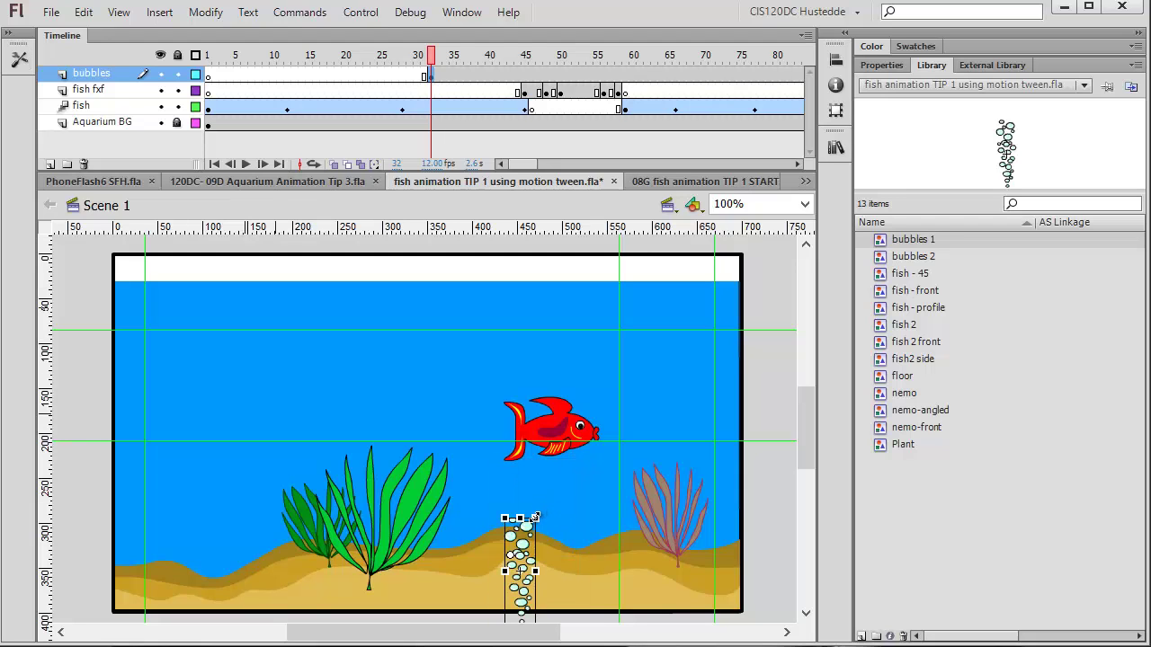
{"action": "left_click_drag", "start_coordinate": [537, 518], "coordinate": [530, 576]}
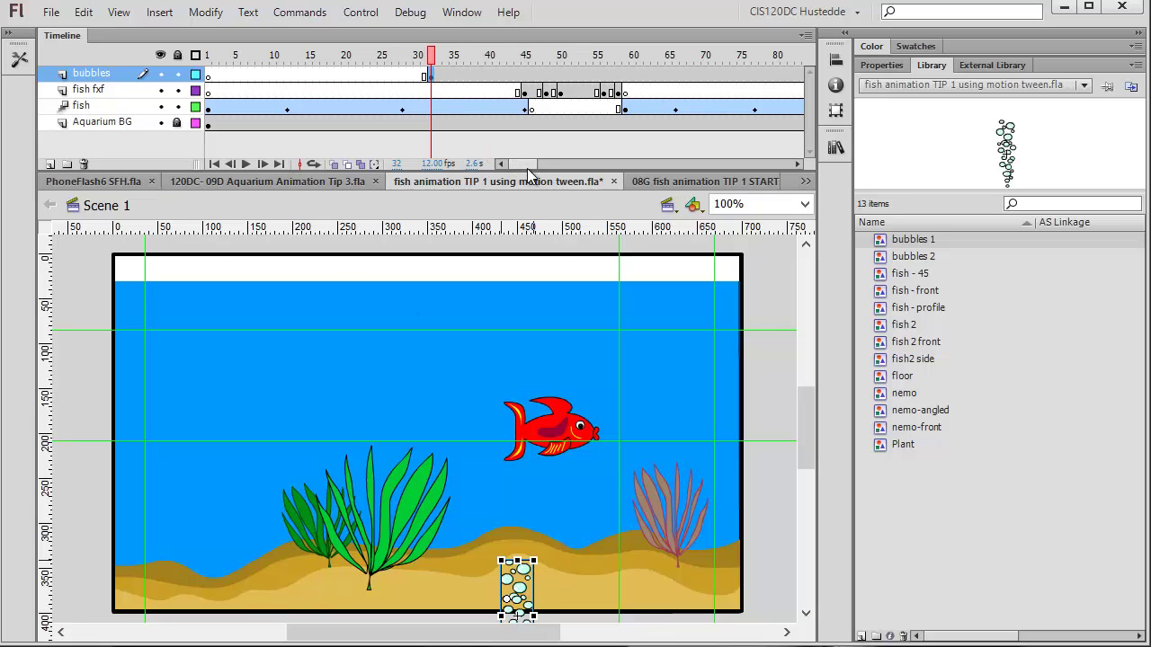
{"action": "left_click_drag", "start_coordinate": [525, 167], "coordinate": [534, 168]}
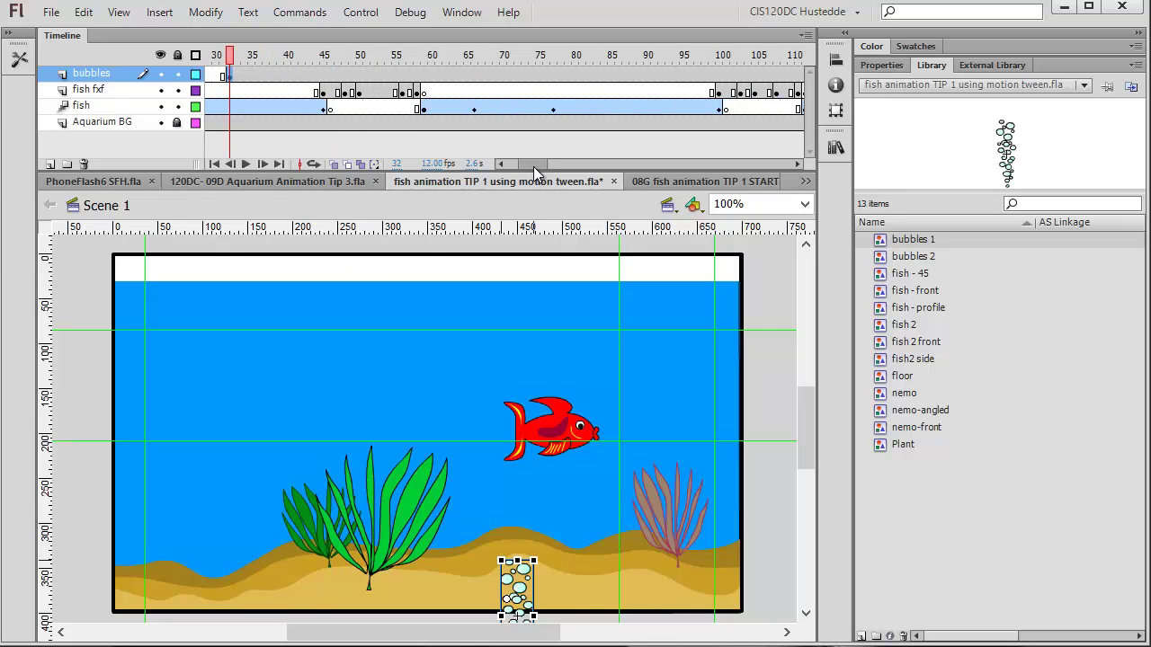
- Add a keyframe at frame 82 on bubbles and move the bubbles above the water surface
{"action": "left_click", "coordinate": [590, 73]}
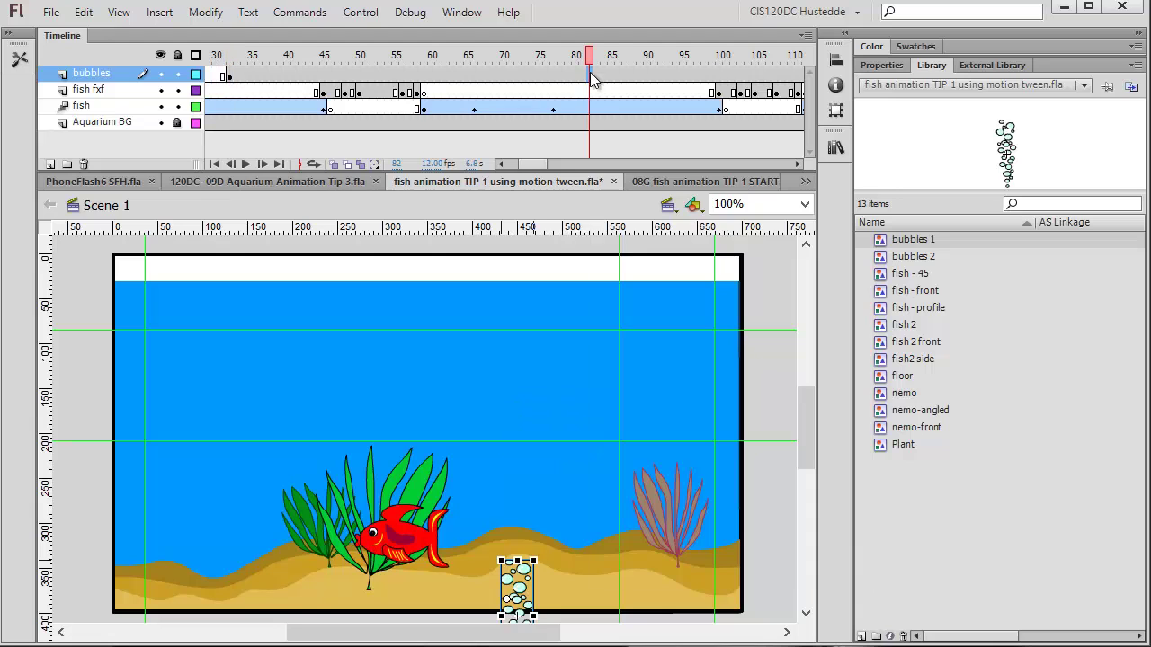
{"action": "right_click", "coordinate": [590, 73]}
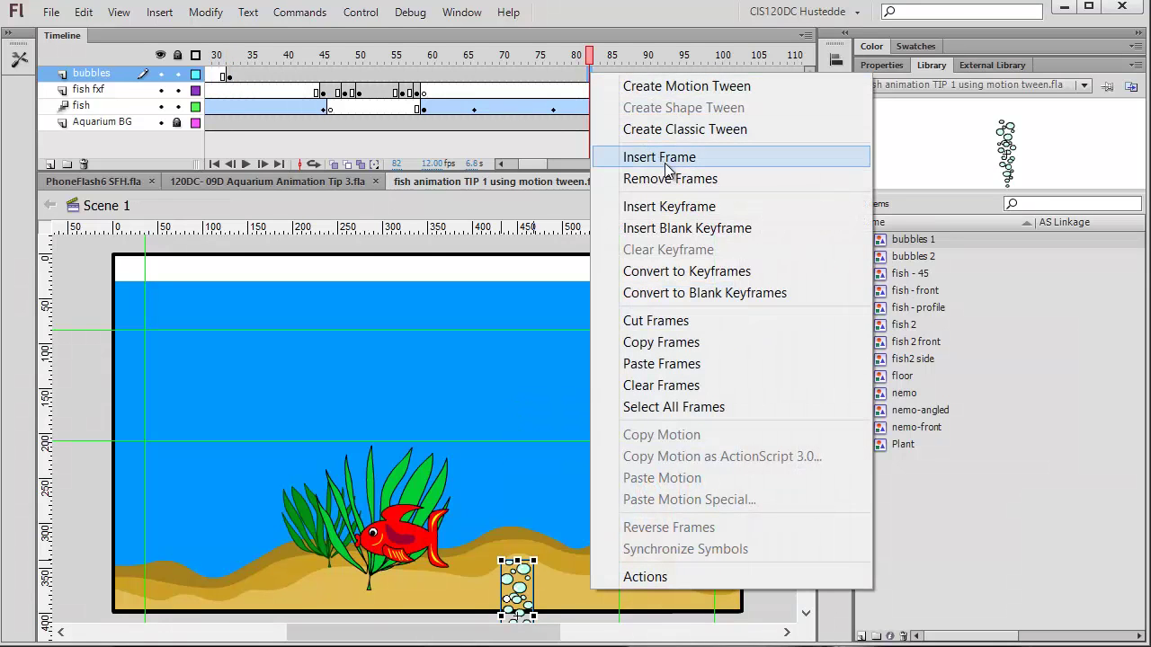
{"action": "left_click", "coordinate": [667, 205]}
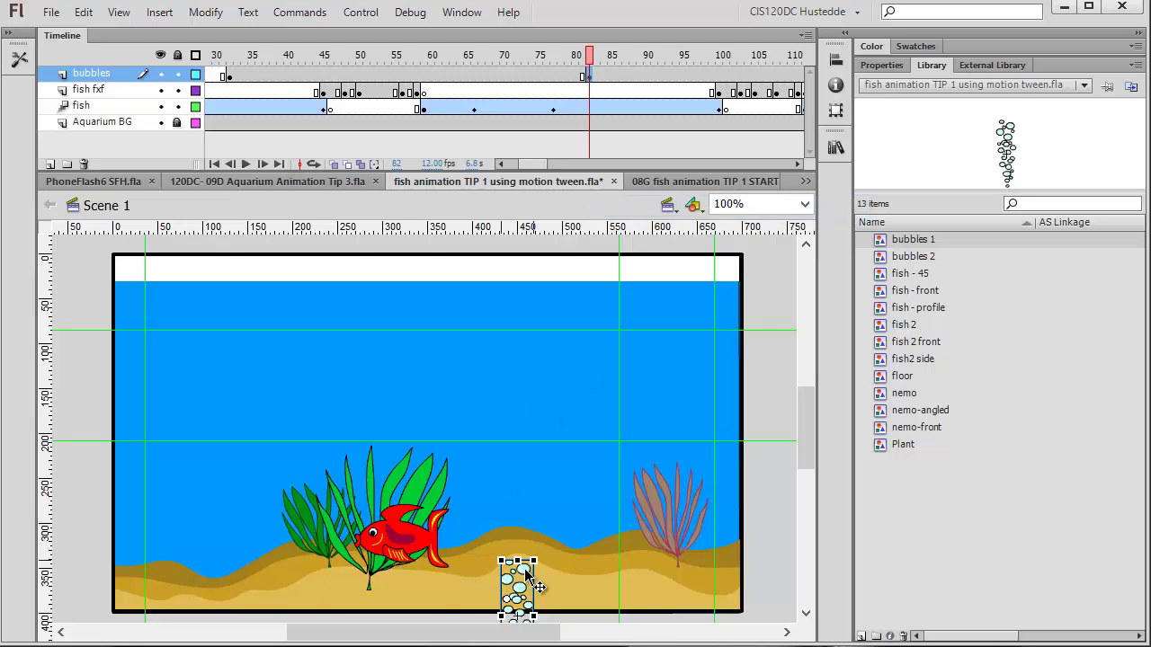
{"action": "left_click_drag", "start_coordinate": [528, 576], "coordinate": [533, 293]}
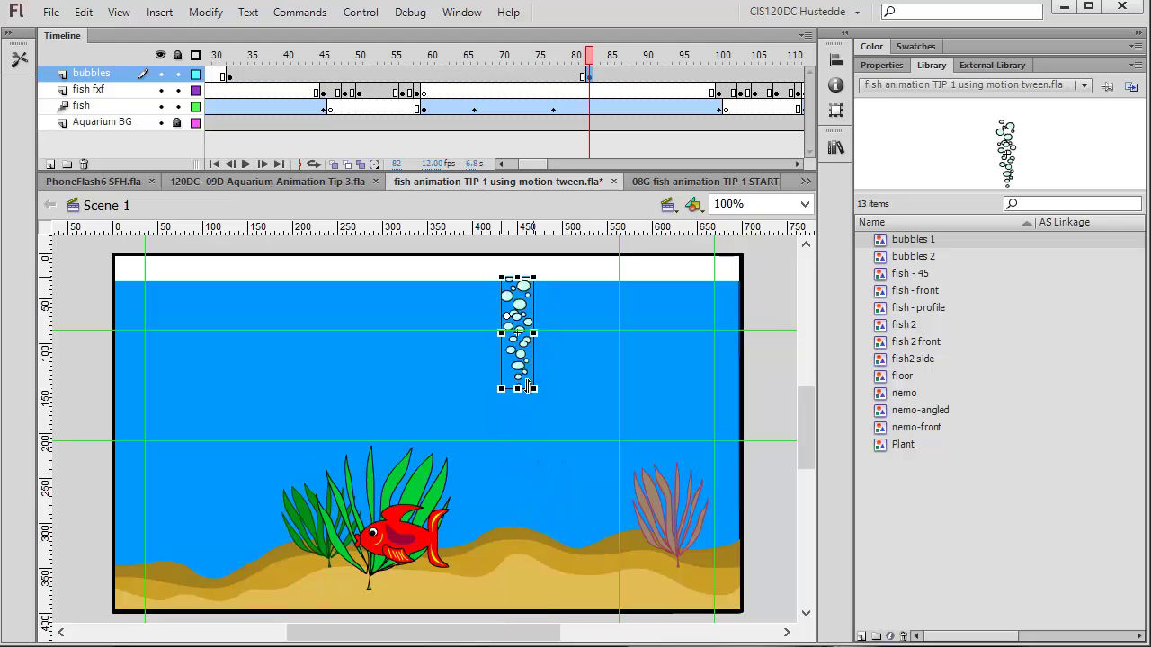
{"action": "left_click_drag", "start_coordinate": [520, 373], "coordinate": [519, 278]}
- Create a classic tween on bubbles between frames 32 and 82
{"action": "left_click", "coordinate": [506, 76]}
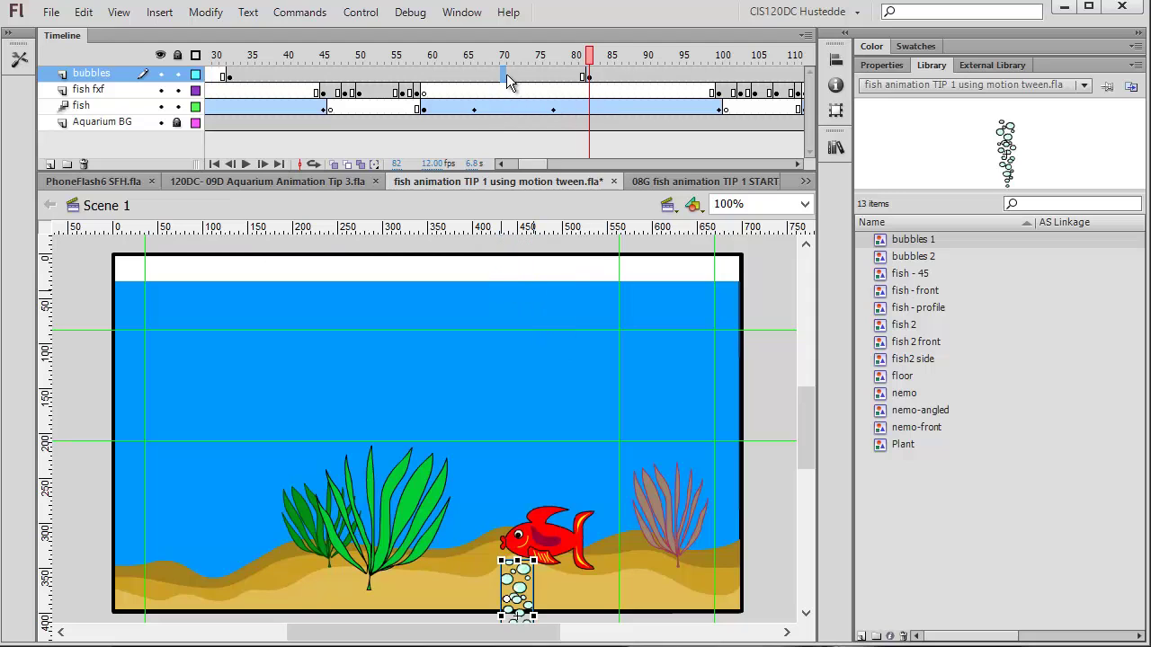
{"action": "right_click", "coordinate": [506, 77]}
{"action": "left_click", "coordinate": [603, 131]}
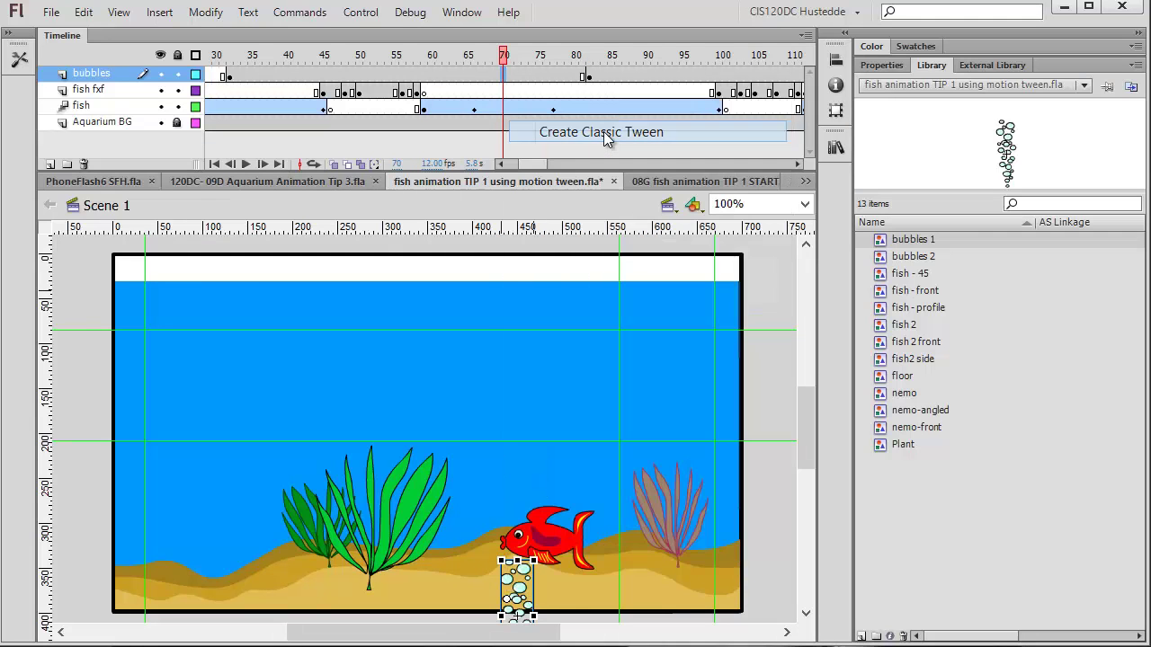
{"action": "left_click", "coordinate": [600, 79]}
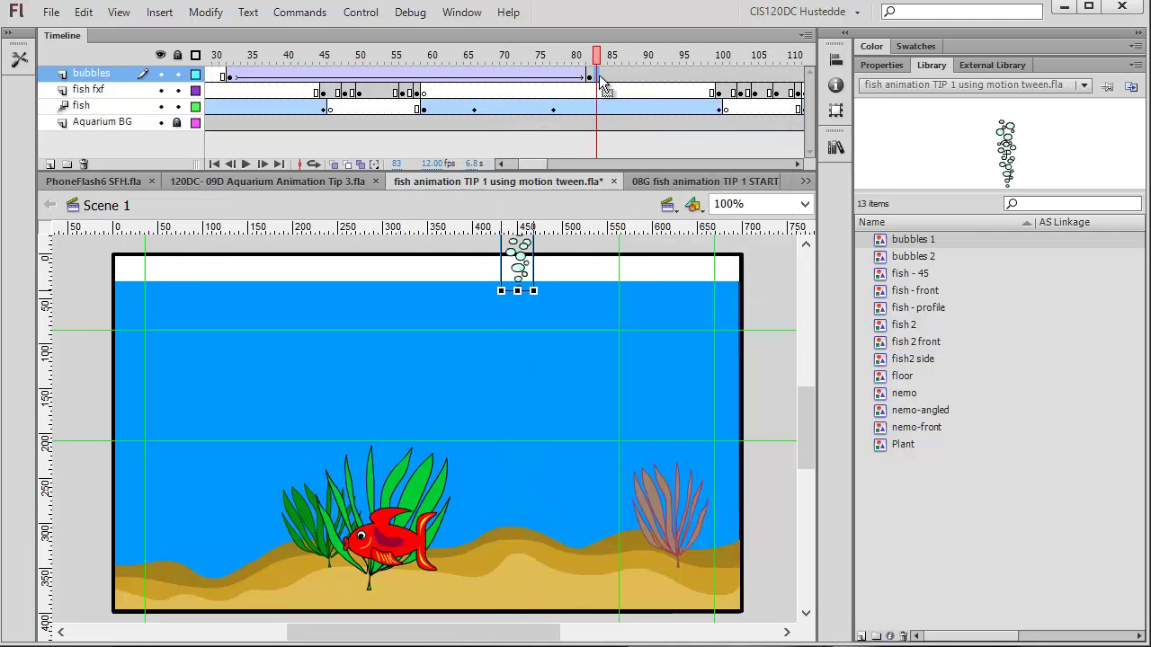
- Insert a blank keyframe at frame 83 on bubbles, then test the movie and close it
{"action": "right_click", "coordinate": [600, 79]}
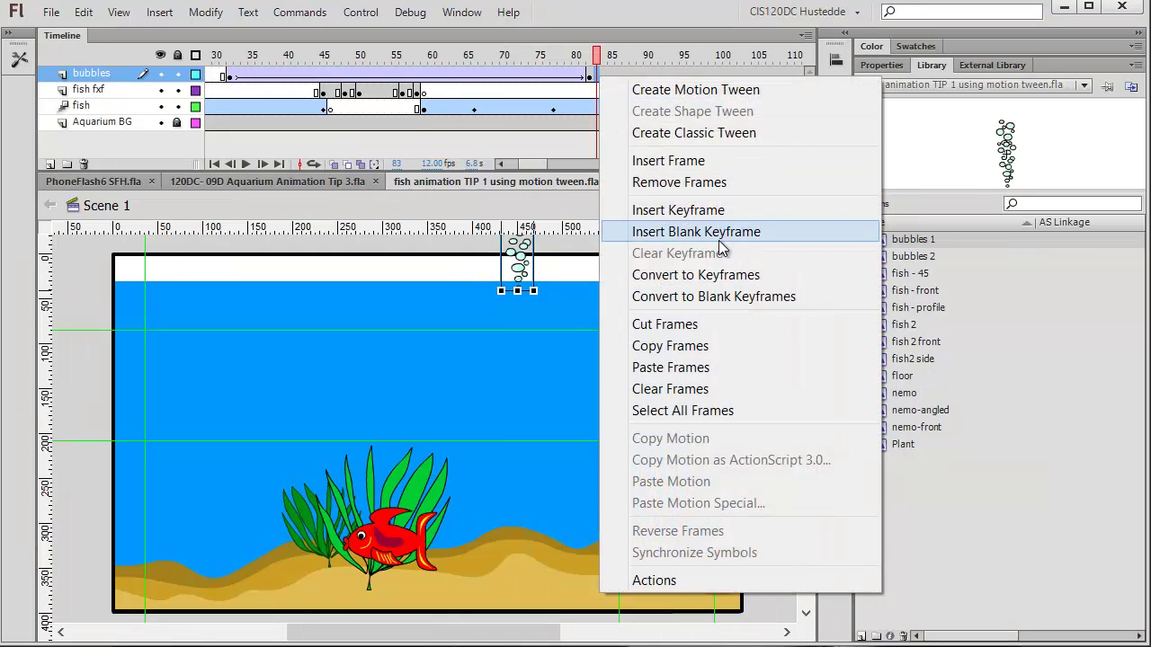
{"action": "left_click", "coordinate": [717, 236]}
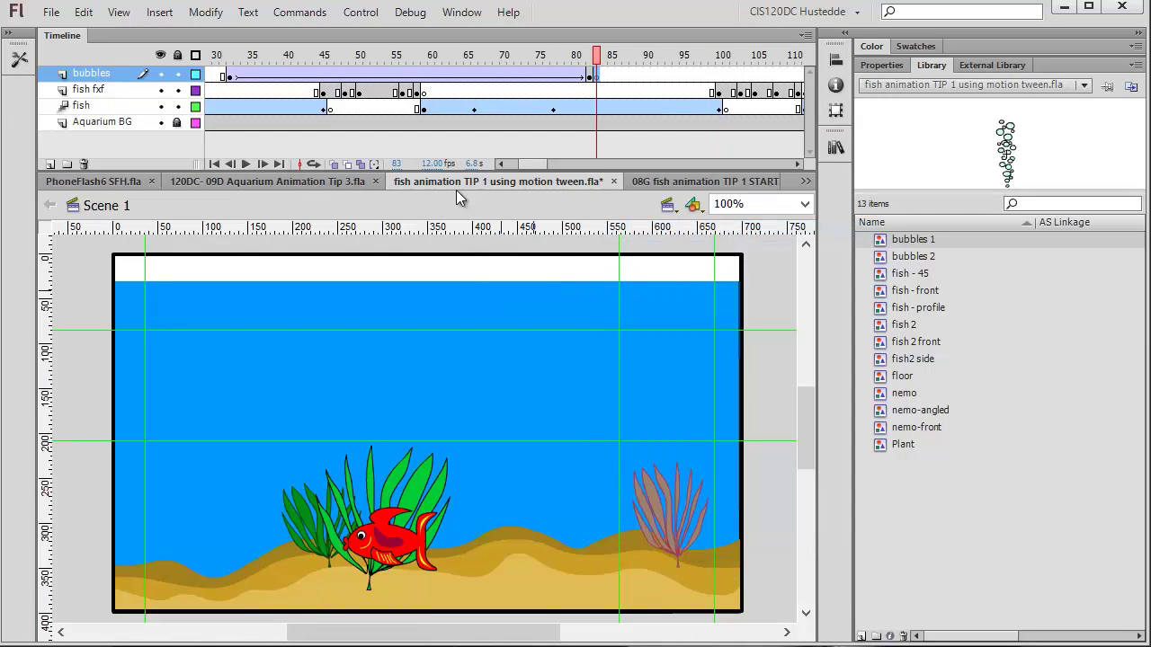
{"action": "left_click", "coordinate": [349, 14]}
{"action": "mouse_move", "coordinate": [684, 156]}
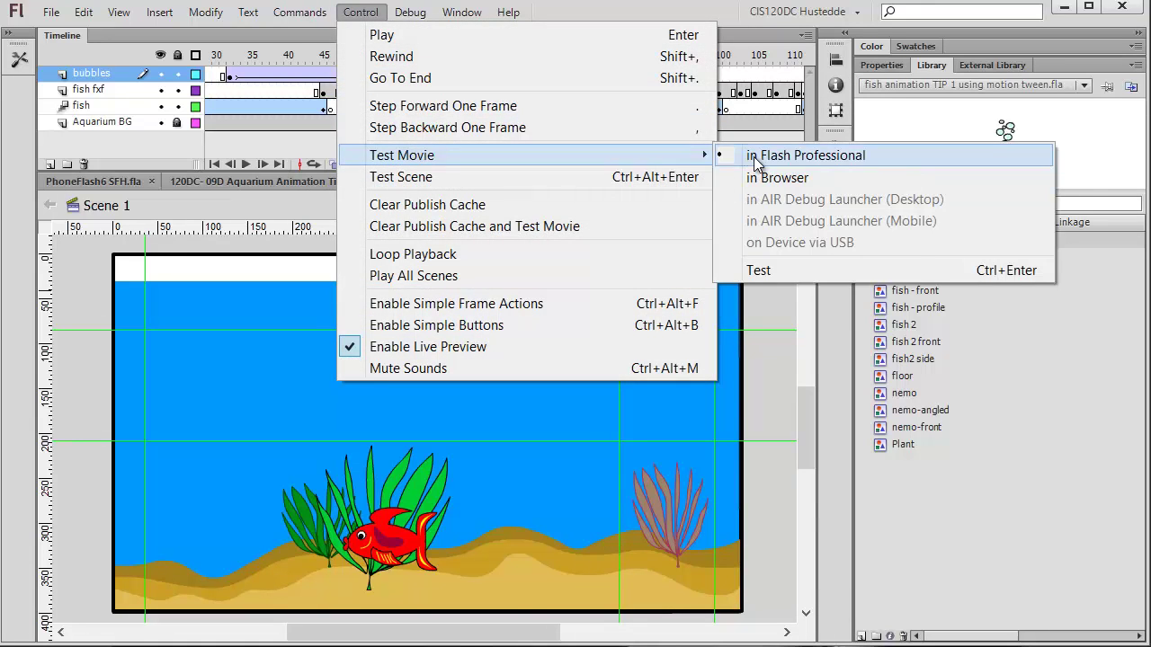
{"action": "left_click", "coordinate": [755, 157]}
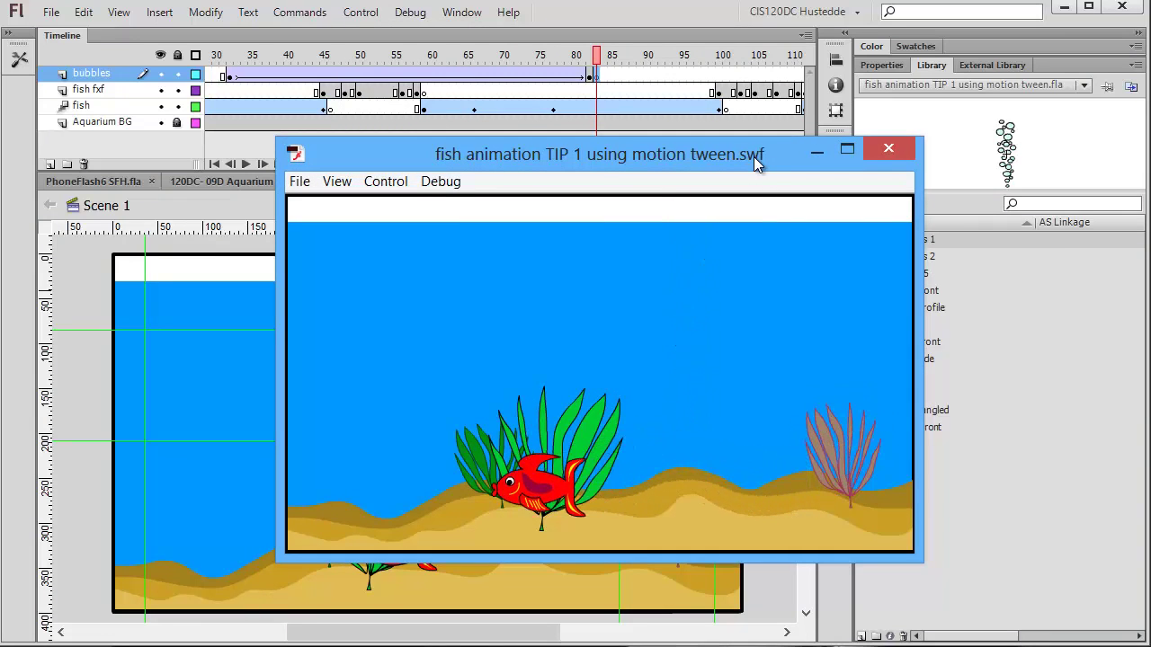
{"action": "left_click", "coordinate": [889, 149]}
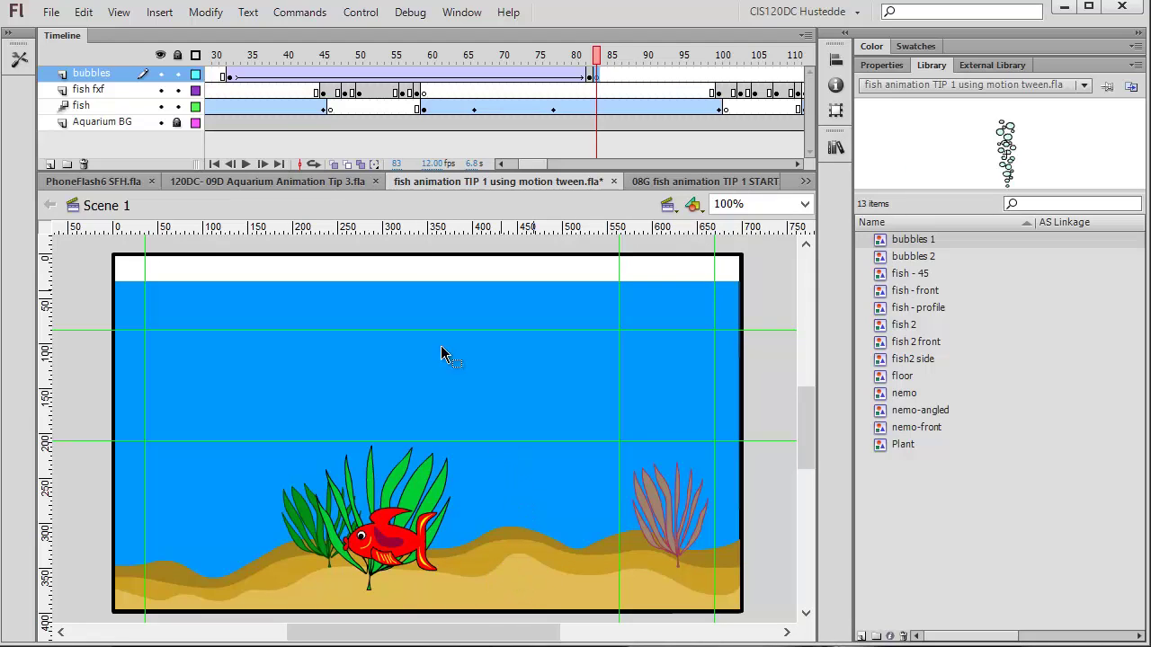
- Add a new layer named 'bubble mask' and lock every other layer
{"action": "left_click", "coordinate": [51, 165]}
{"action": "double_click", "coordinate": [92, 74]}
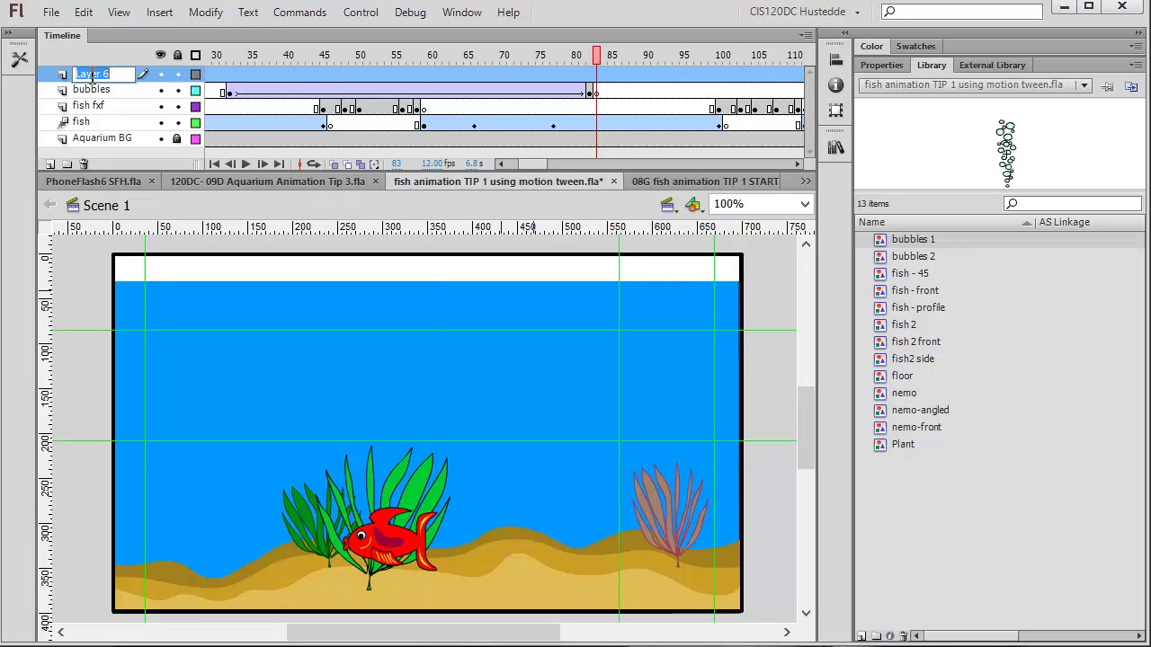
{"action": "type", "text": "bubble mask"}
{"action": "key", "text": "Return"}
{"action": "left_click", "coordinate": [177, 56]}
{"action": "left_click", "coordinate": [177, 74]}
- Insert blank keyframes at frames 31 and 84 on bubble mask
{"action": "left_click", "coordinate": [11, 33]}
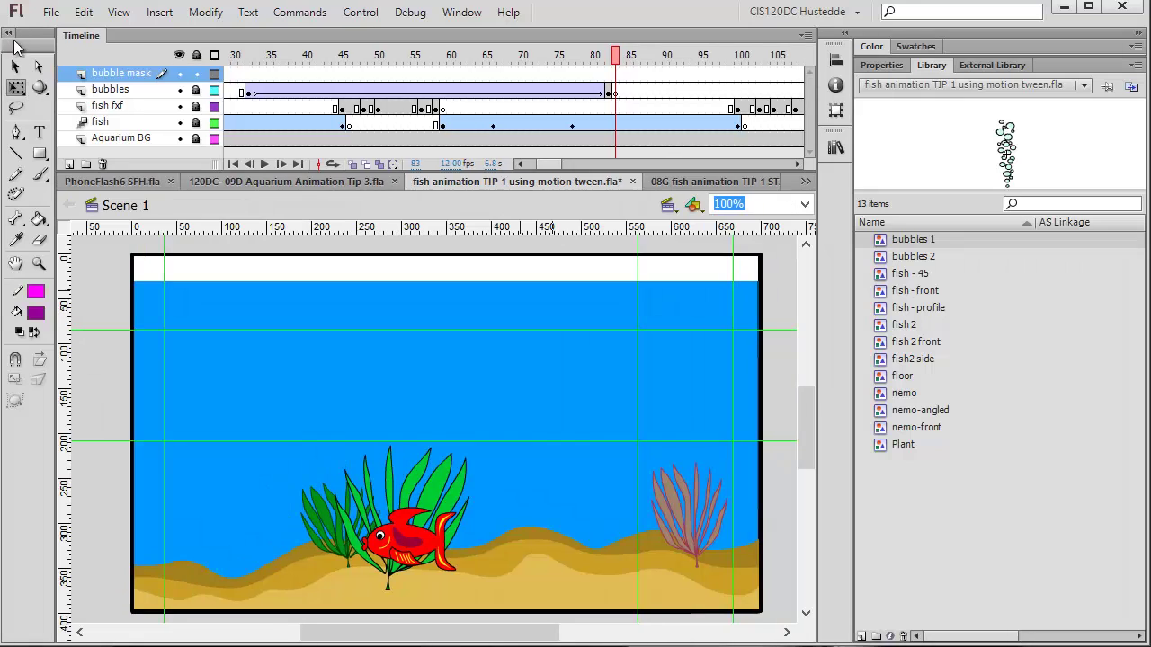
{"action": "left_click", "coordinate": [249, 75]}
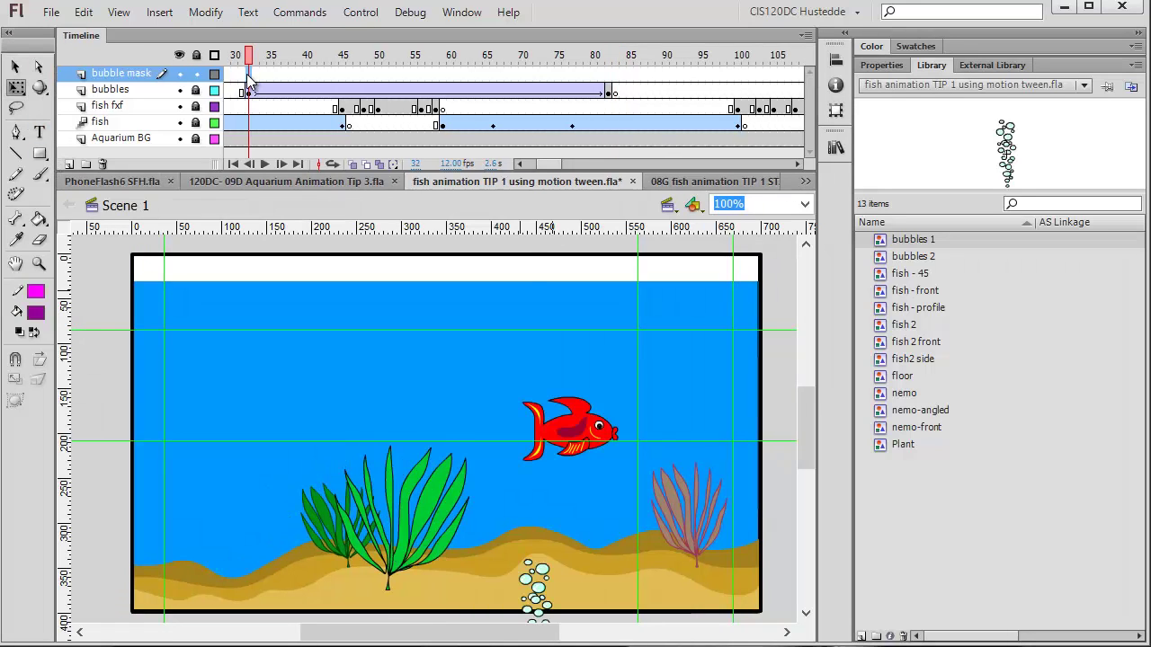
{"action": "right_click", "coordinate": [249, 76]}
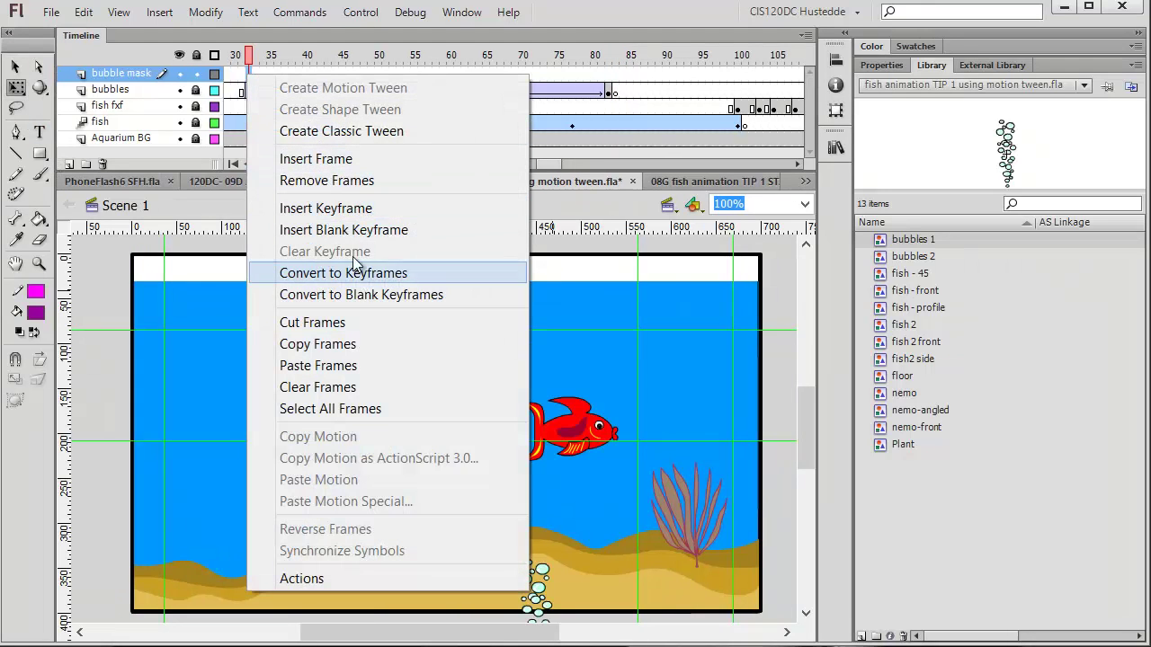
{"action": "left_click", "coordinate": [362, 229]}
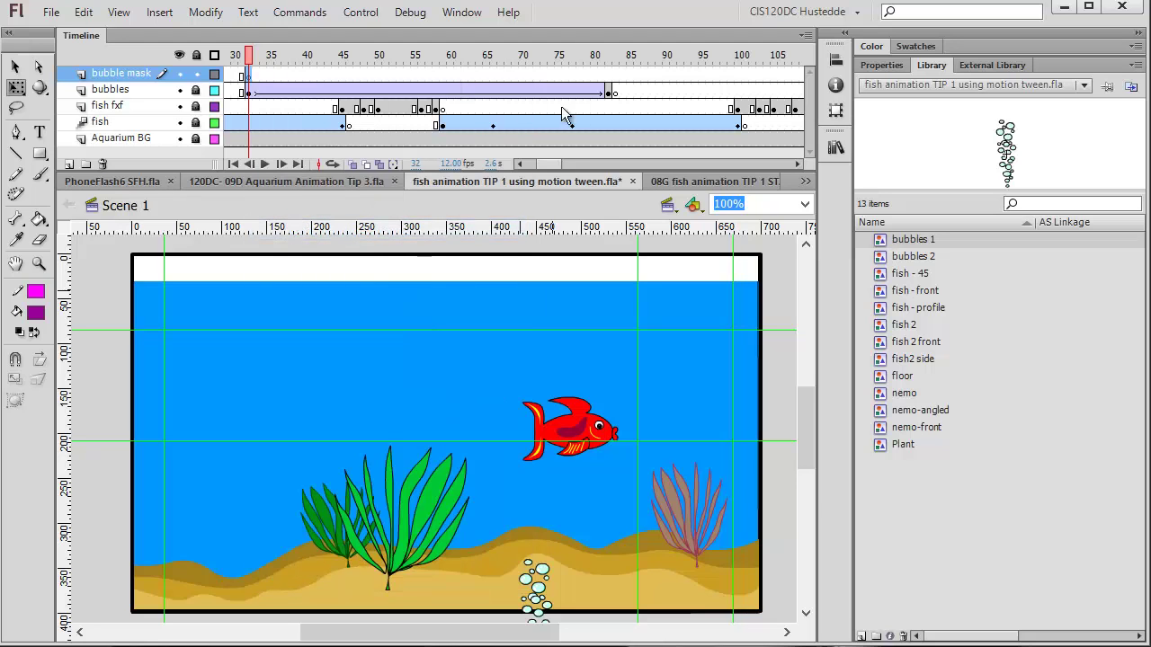
{"action": "left_click", "coordinate": [614, 75]}
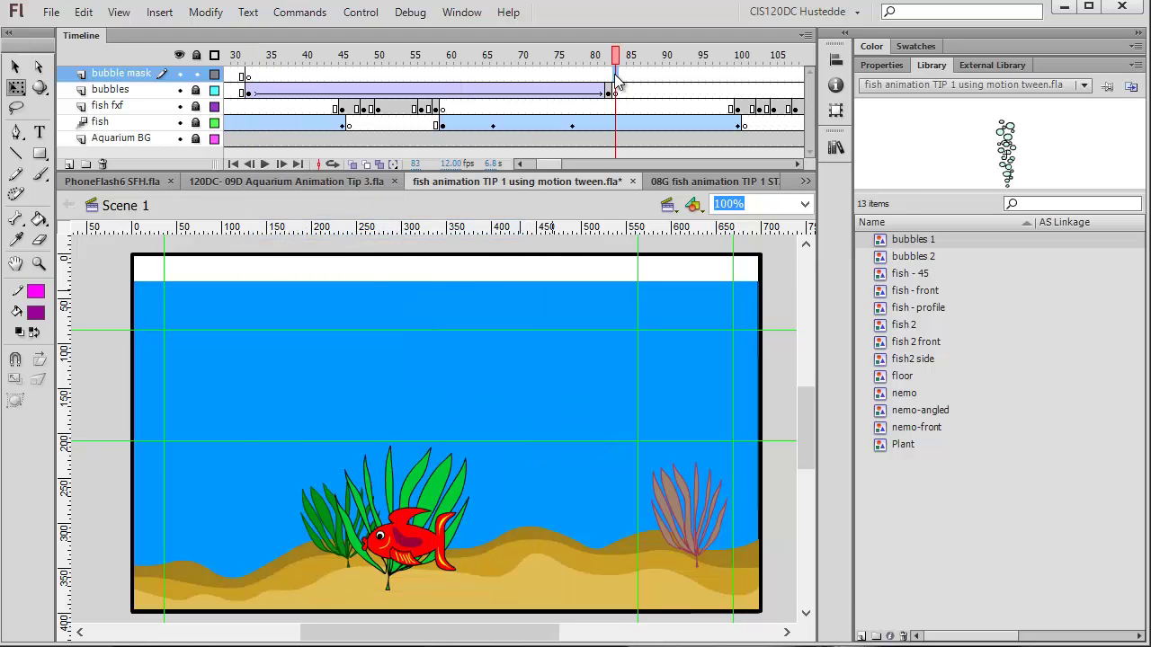
{"action": "right_click", "coordinate": [615, 75]}
{"action": "left_click", "coordinate": [711, 231]}
{"action": "left_click", "coordinate": [251, 76]}
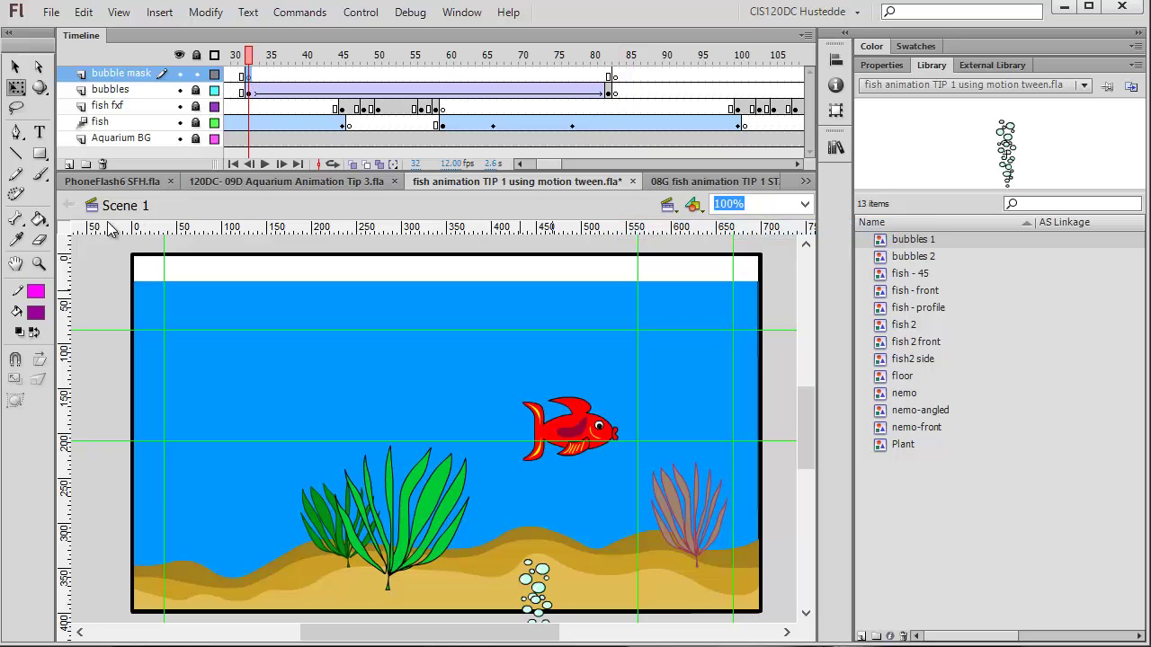
- Draw a tall no-fill rectangle from the sand up over the bubbles' path
{"action": "left_click", "coordinate": [45, 153]}
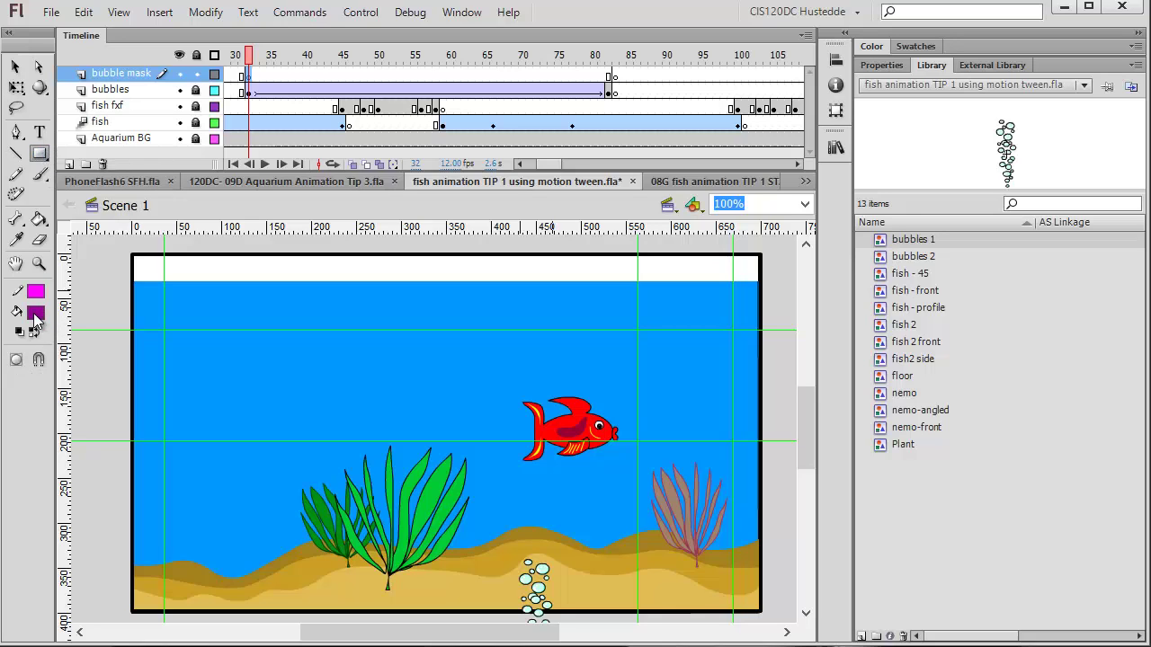
{"action": "left_click", "coordinate": [37, 315]}
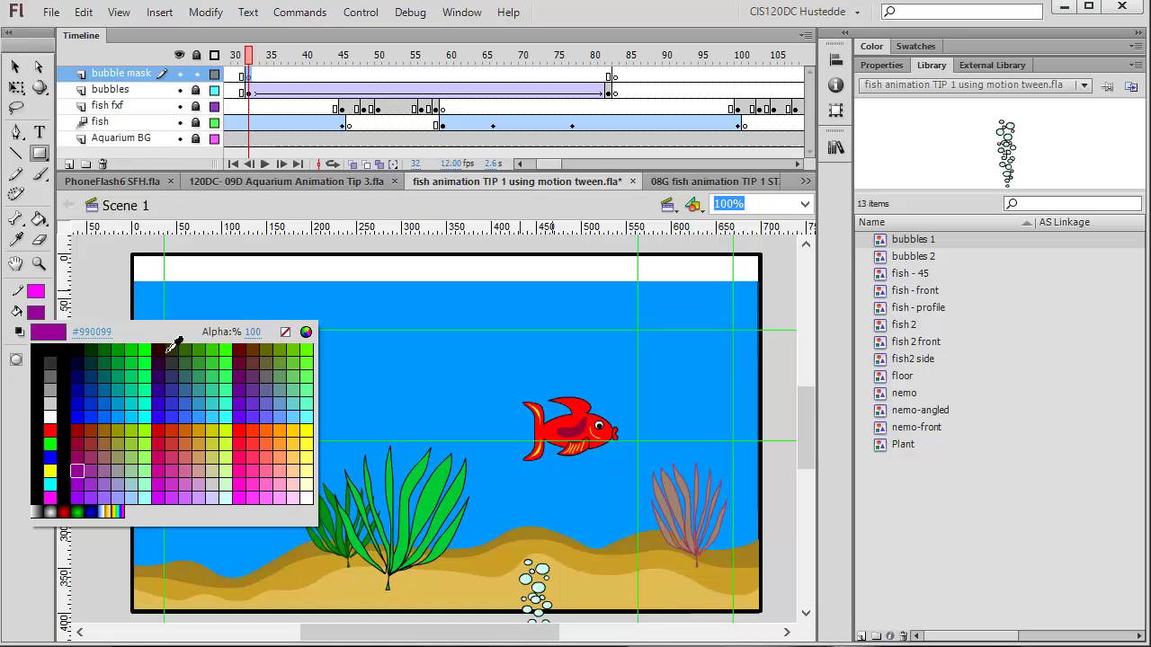
{"action": "left_click", "coordinate": [287, 329]}
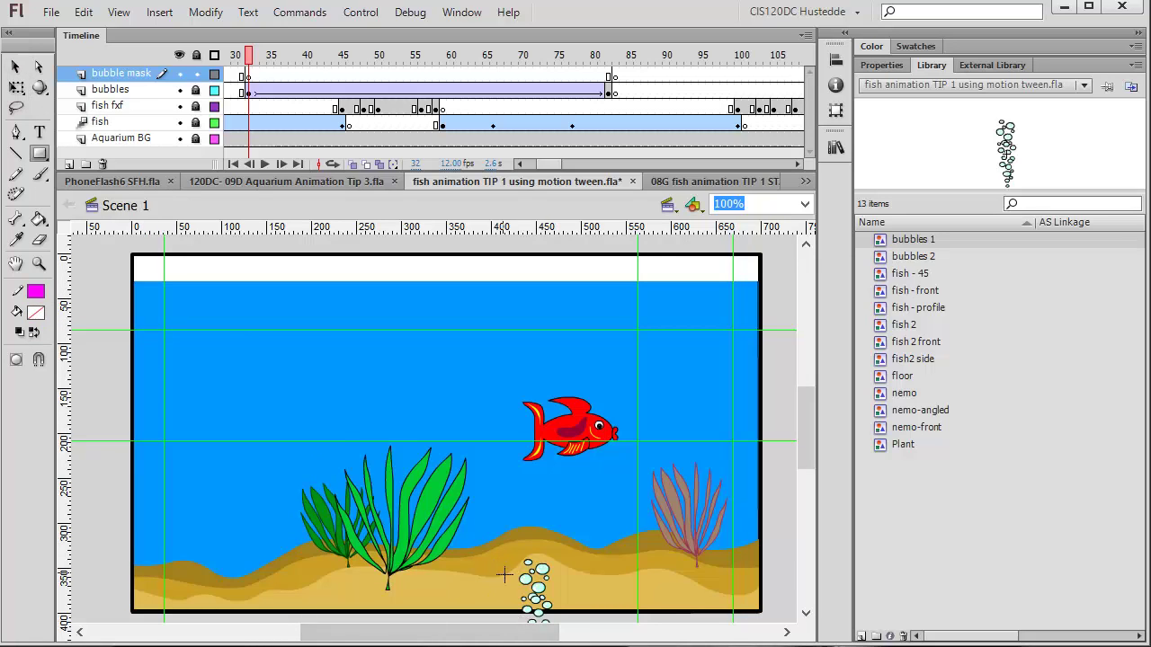
{"action": "left_click_drag", "start_coordinate": [500, 577], "coordinate": [575, 284]}
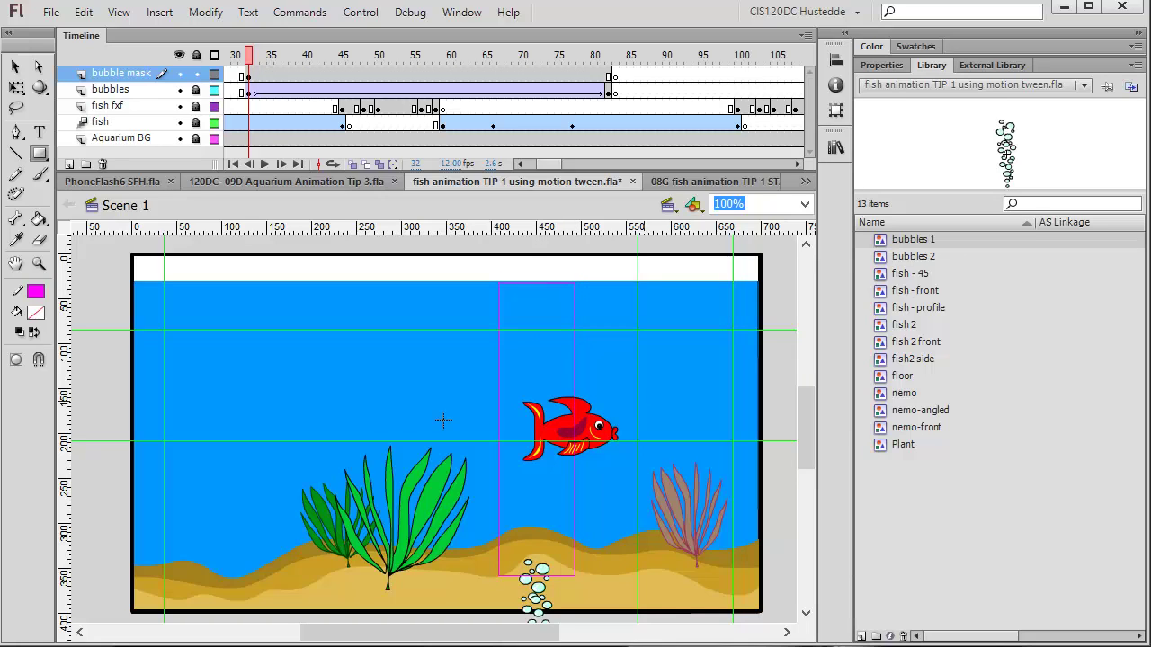
- At 400% zoom, bend the mask rectangle's bottom edge into a hump tracing the sand mound
{"action": "left_click", "coordinate": [15, 67]}
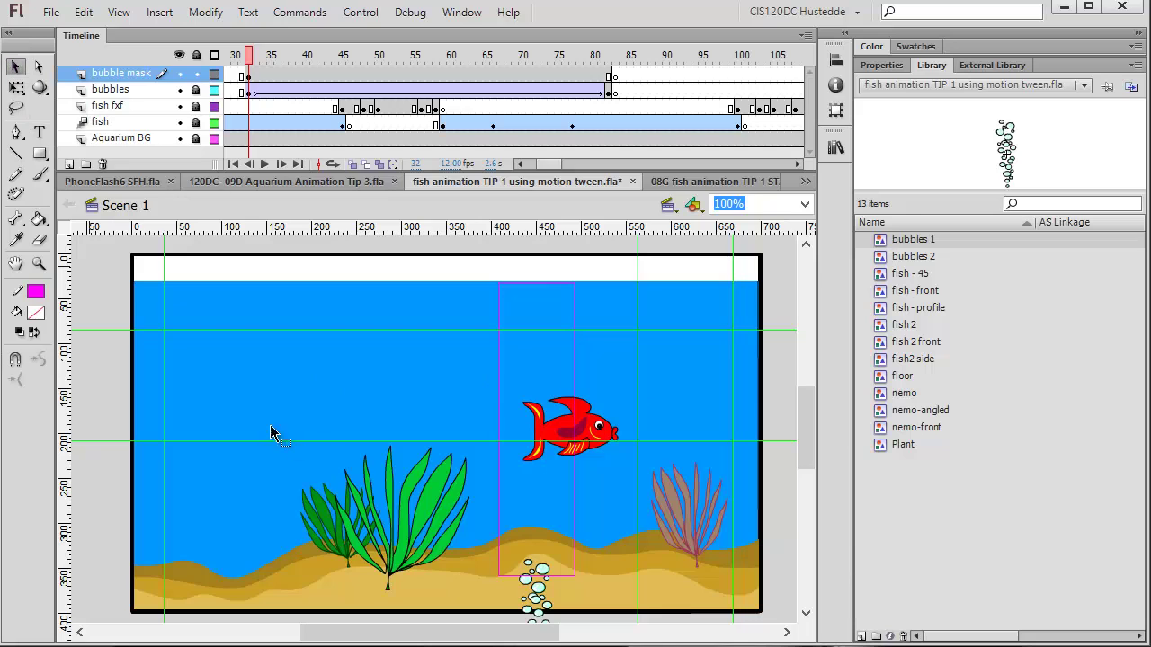
{"action": "left_click", "coordinate": [39, 263]}
{"action": "left_click", "coordinate": [542, 573]}
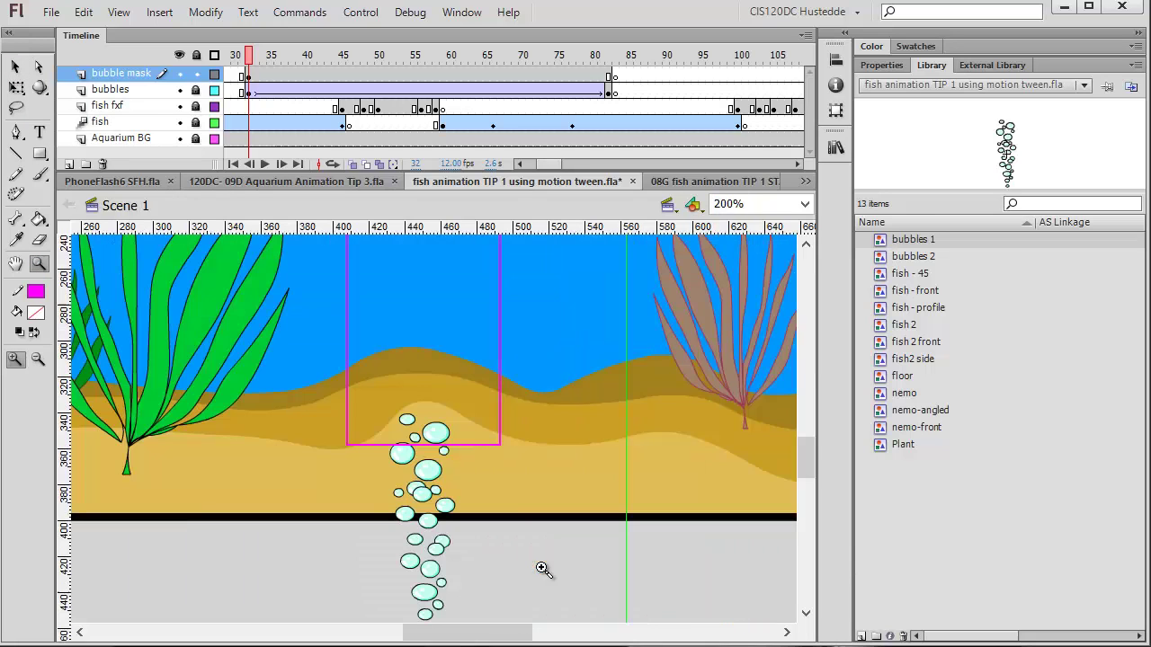
{"action": "left_click", "coordinate": [458, 429]}
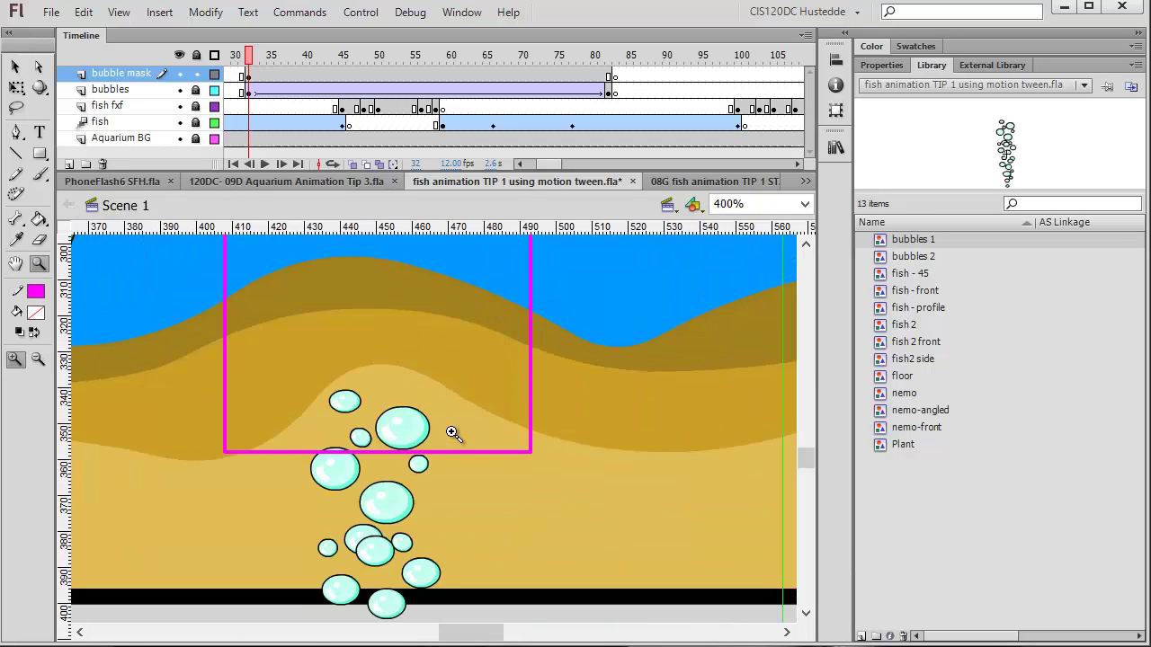
{"action": "left_click", "coordinate": [15, 66]}
{"action": "left_click_drag", "start_coordinate": [355, 454], "coordinate": [349, 374]}
{"action": "left_click_drag", "start_coordinate": [337, 387], "coordinate": [333, 383]}
{"action": "left_click_drag", "start_coordinate": [426, 411], "coordinate": [386, 368]}
{"action": "left_click_drag", "start_coordinate": [529, 451], "coordinate": [534, 434]}
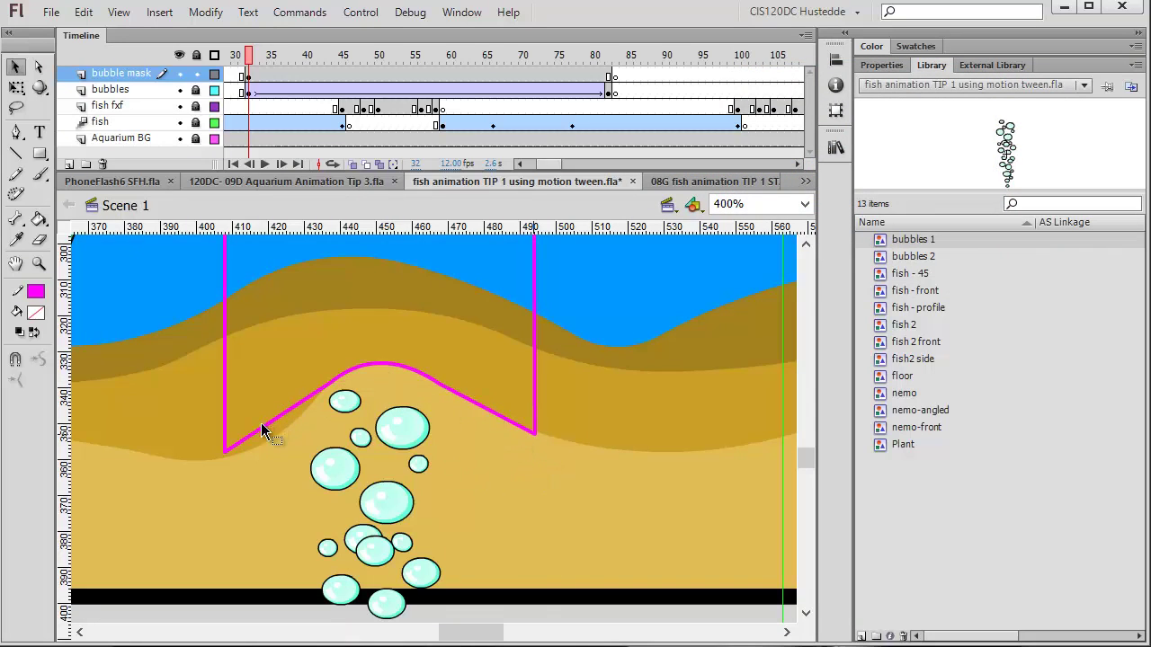
{"action": "left_click_drag", "start_coordinate": [291, 416], "coordinate": [272, 454]}
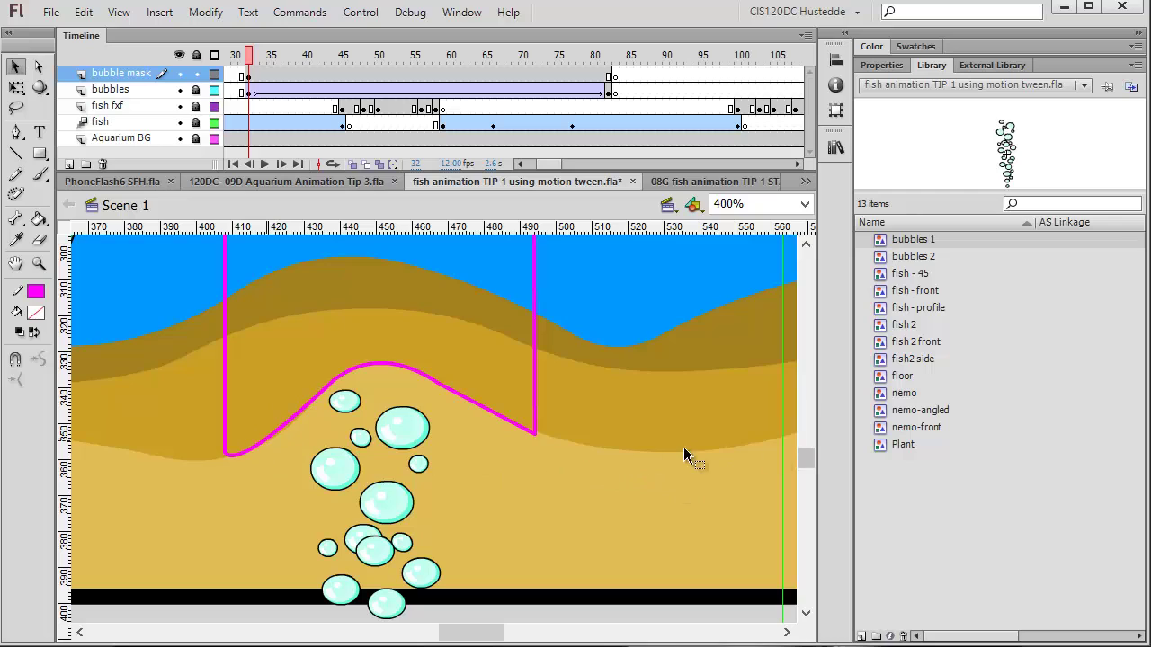
{"action": "double_click", "coordinate": [491, 420]}
{"action": "left_click", "coordinate": [490, 422]}
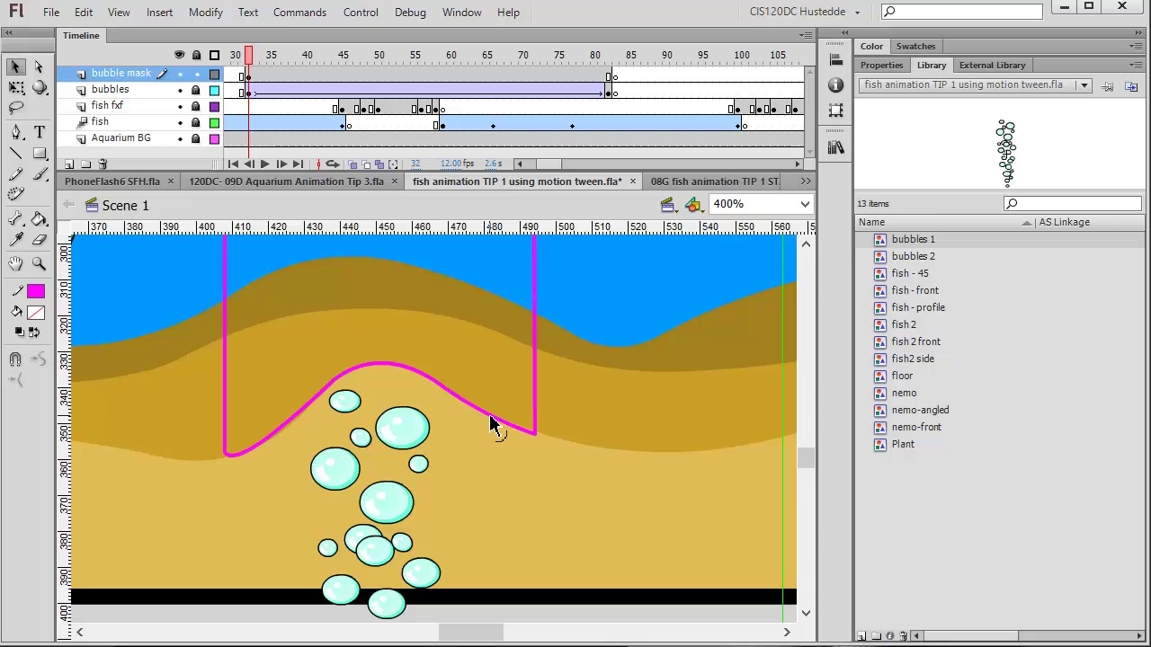
{"action": "left_click_drag", "start_coordinate": [533, 430], "coordinate": [536, 428]}
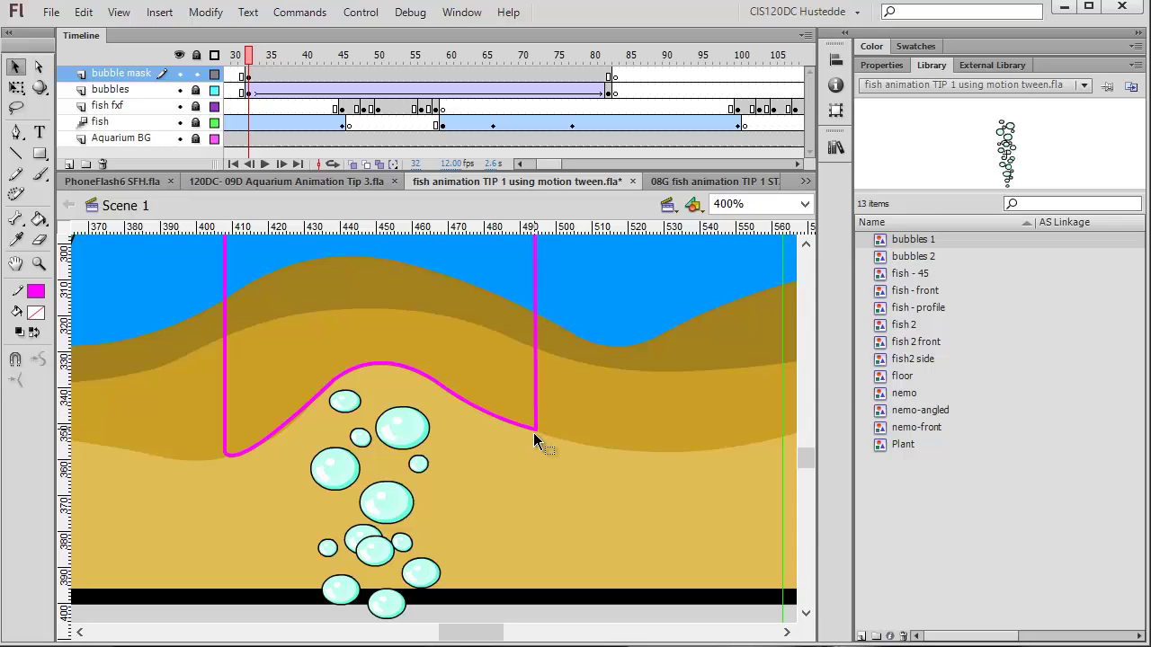
- Fill the mask rectangle with purple and return to the 100% view
{"action": "left_click", "coordinate": [39, 218]}
{"action": "left_click", "coordinate": [423, 274]}
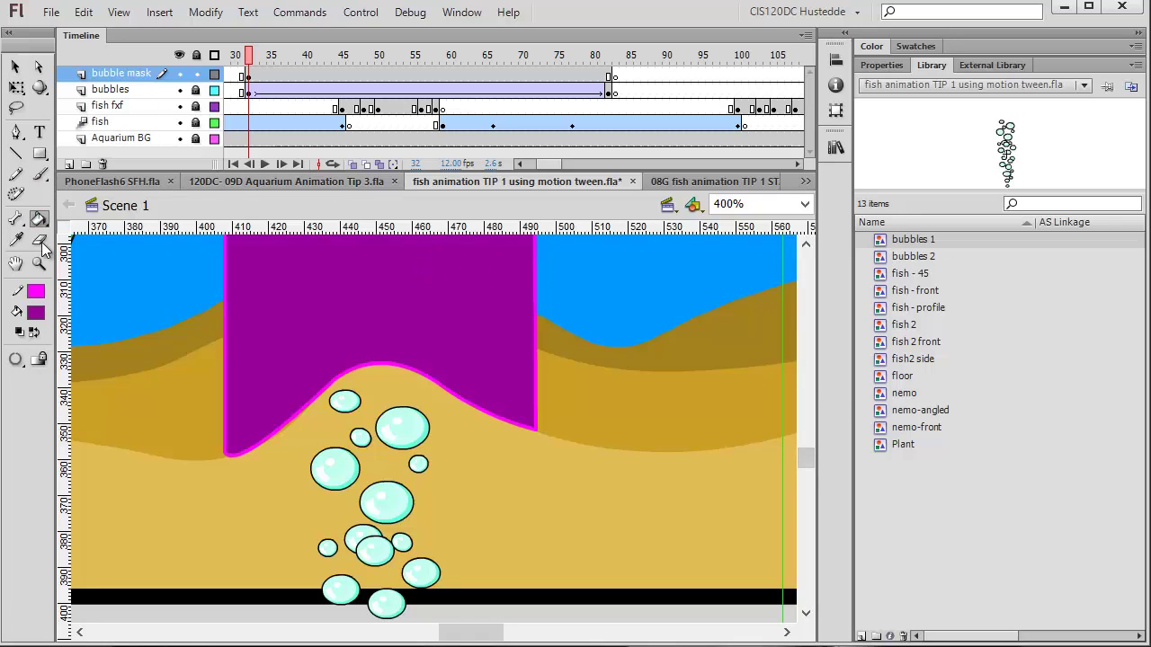
{"action": "double_click", "coordinate": [40, 264]}
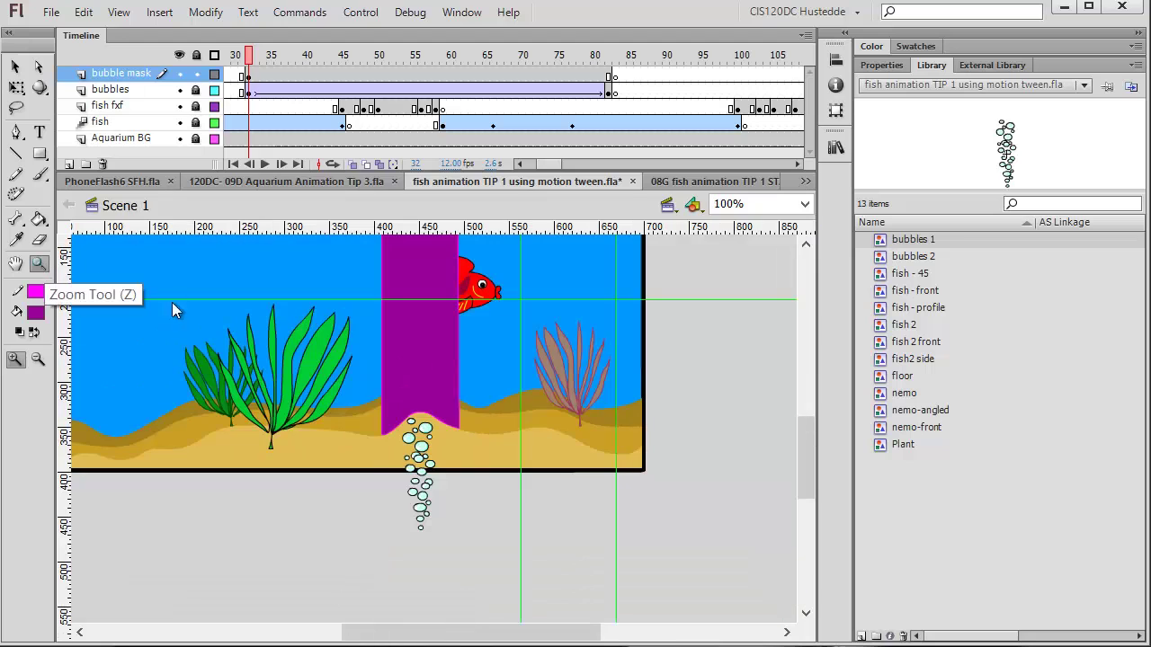
{"action": "left_click_drag", "start_coordinate": [810, 475], "coordinate": [811, 443]}
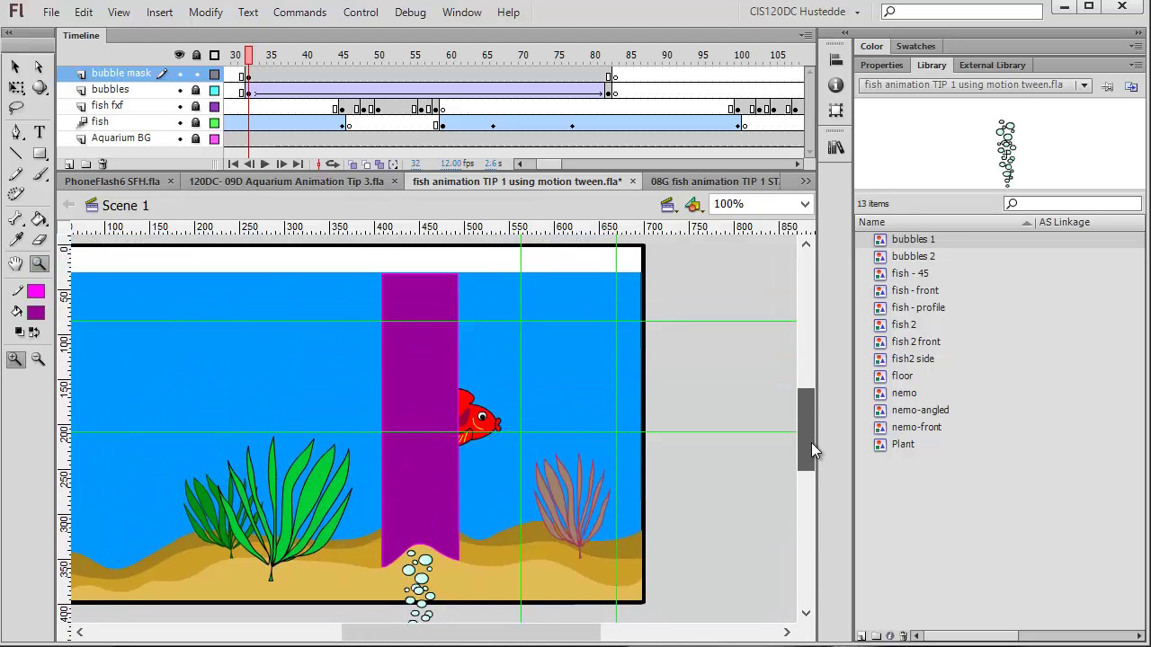
- Turn the bubble mask layer into a mask over the bubbles layer
{"action": "right_click", "coordinate": [115, 73]}
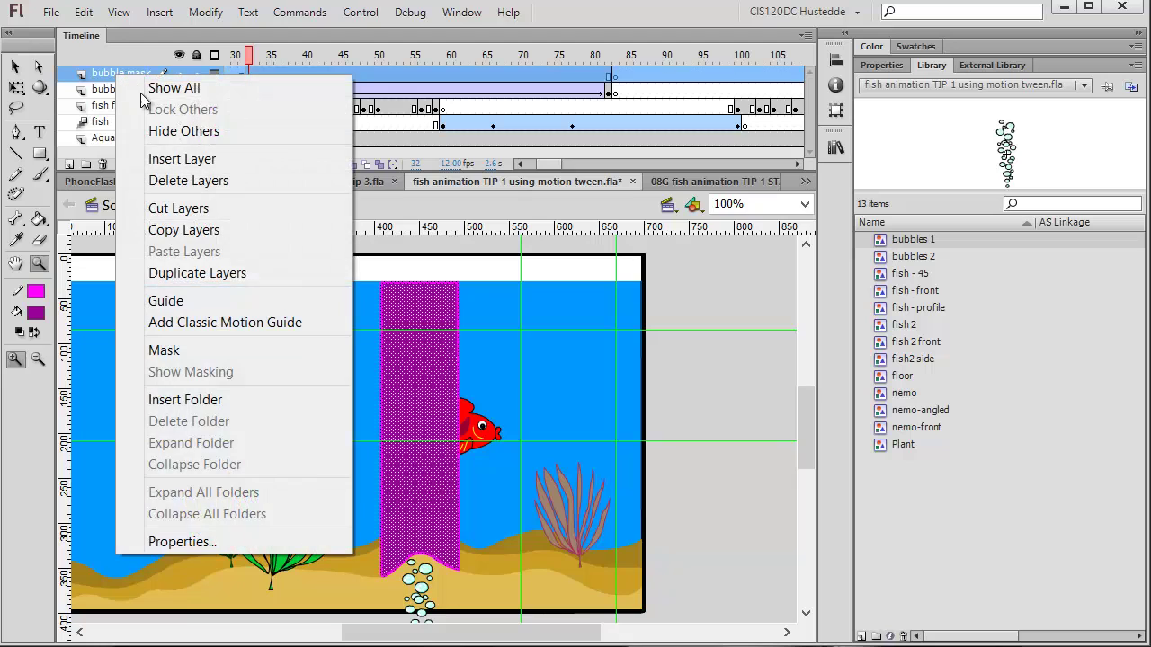
{"action": "left_click", "coordinate": [213, 350]}
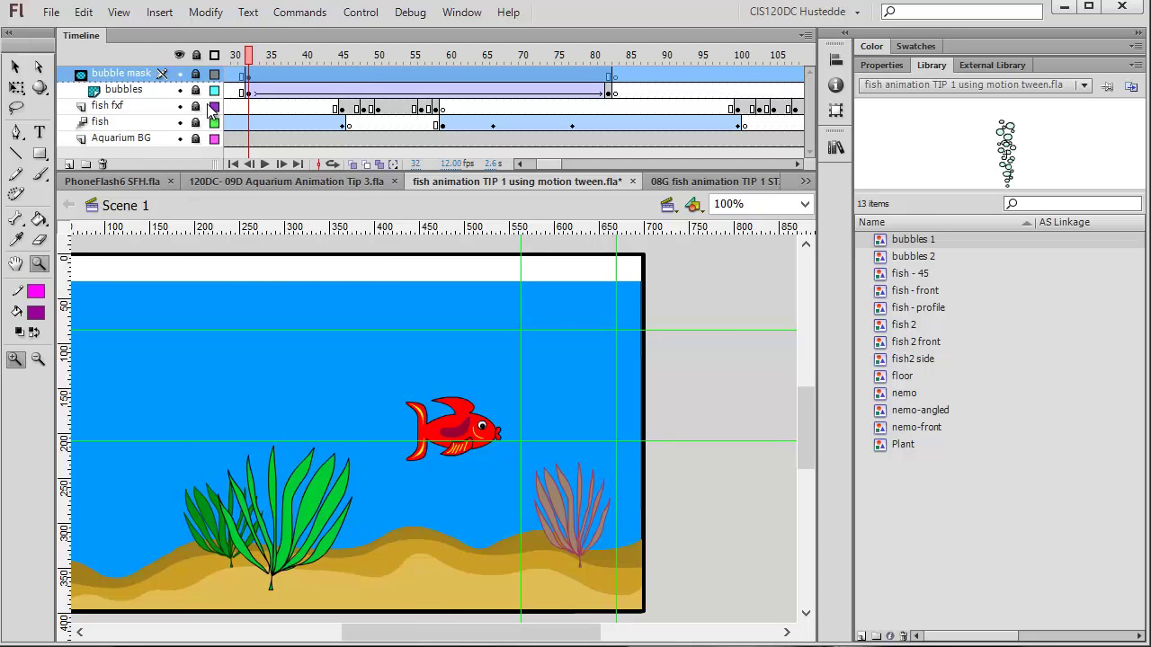
{"action": "left_click", "coordinate": [363, 12]}
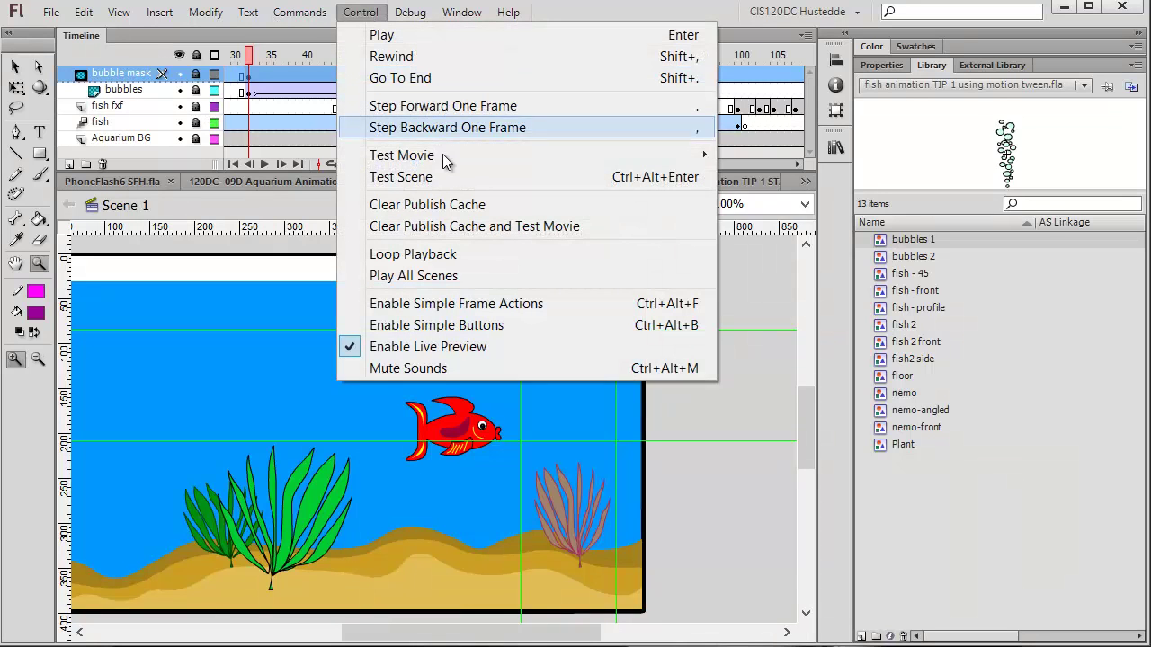
{"action": "mouse_move", "coordinate": [444, 159]}
{"action": "left_click", "coordinate": [780, 159]}
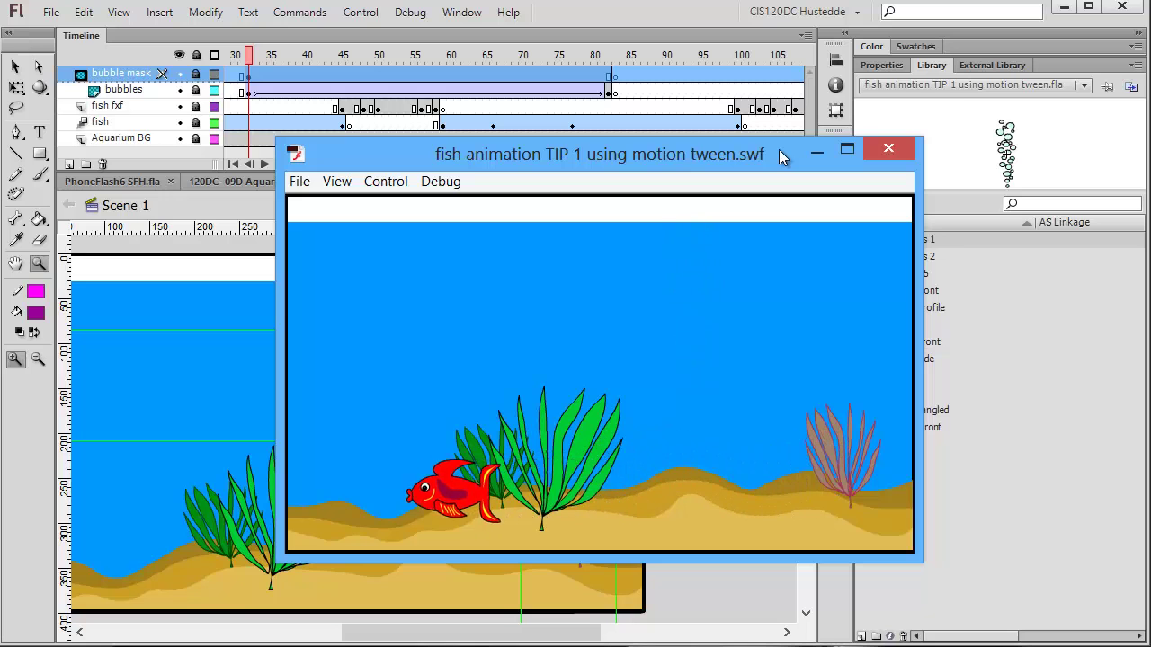
{"action": "left_click", "coordinate": [895, 147]}
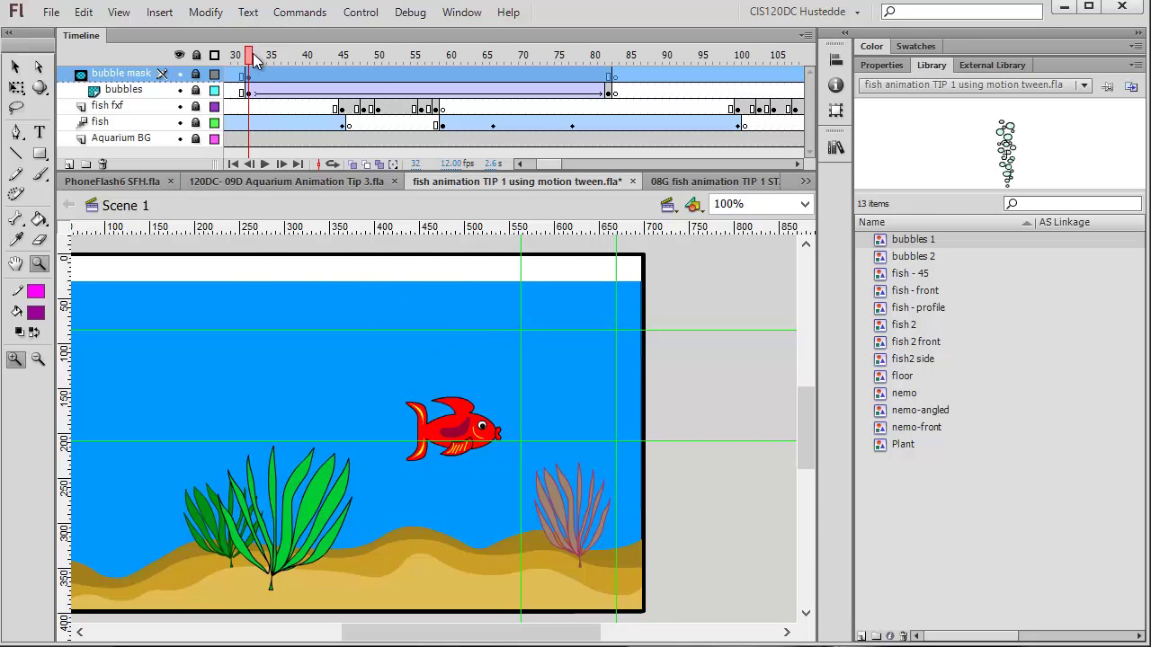
- Scrub to frame 108 and scroll the timeline to show frames 80–155
{"action": "left_click_drag", "start_coordinate": [259, 60], "coordinate": [751, 121]}
{"action": "left_click_drag", "start_coordinate": [501, 638], "coordinate": [450, 638]}
{"action": "left_click_drag", "start_coordinate": [749, 61], "coordinate": [800, 67]}
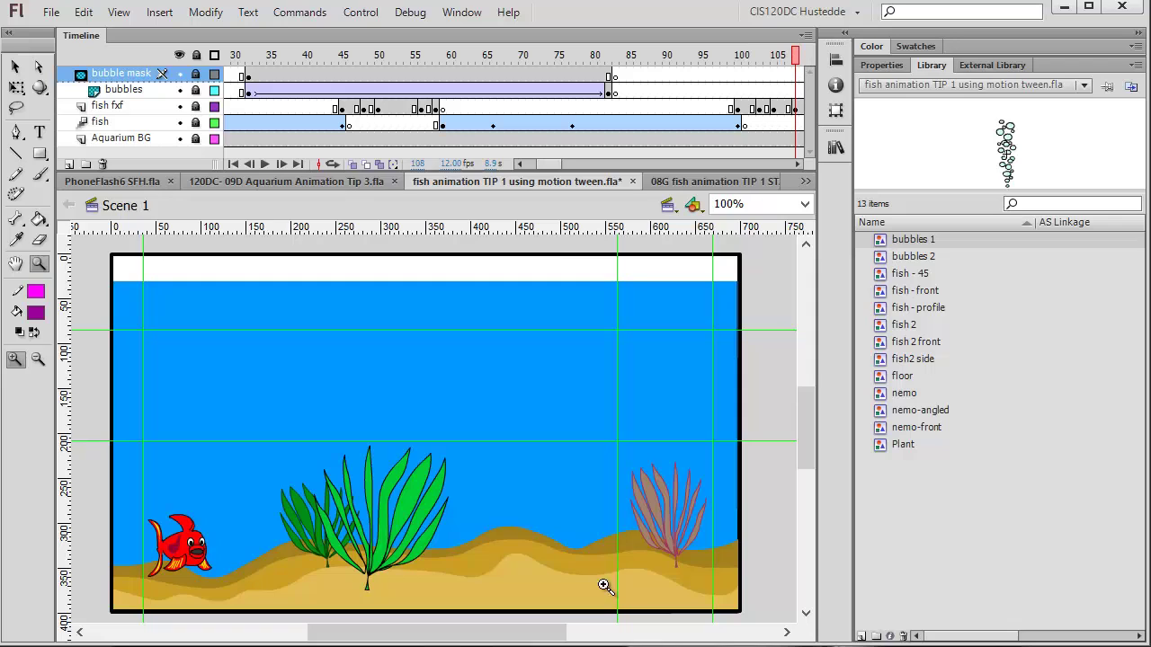
{"action": "left_click_drag", "start_coordinate": [520, 639], "coordinate": [538, 638]}
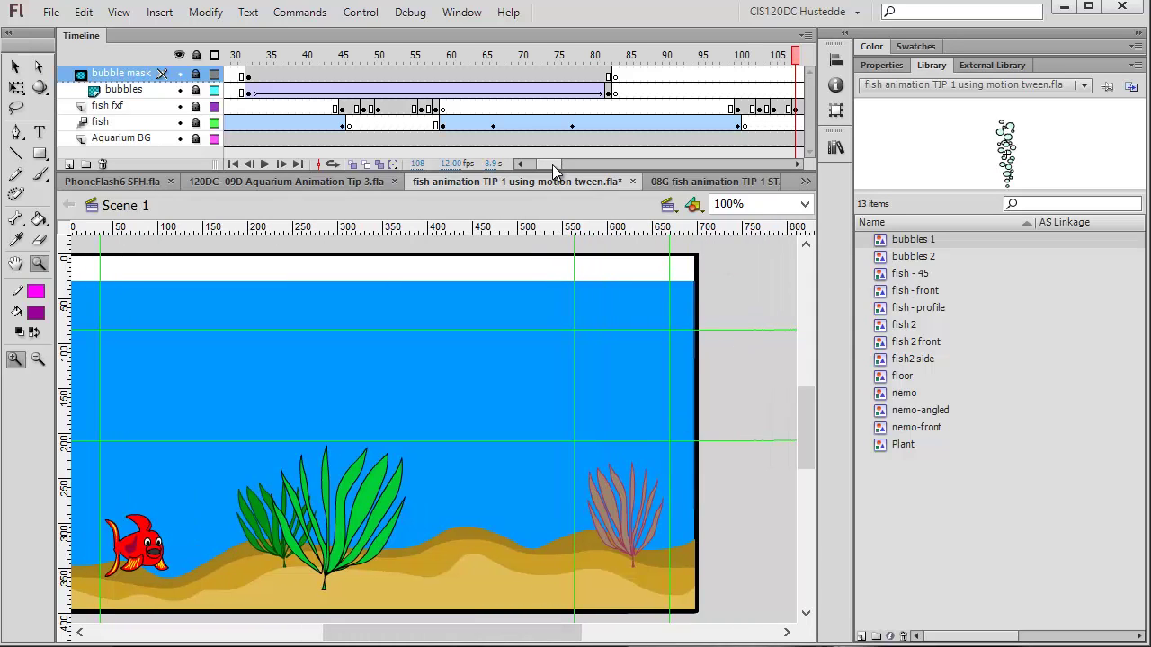
{"action": "left_click_drag", "start_coordinate": [552, 165], "coordinate": [563, 165]}
{"action": "left_click_drag", "start_coordinate": [329, 638], "coordinate": [321, 637]}
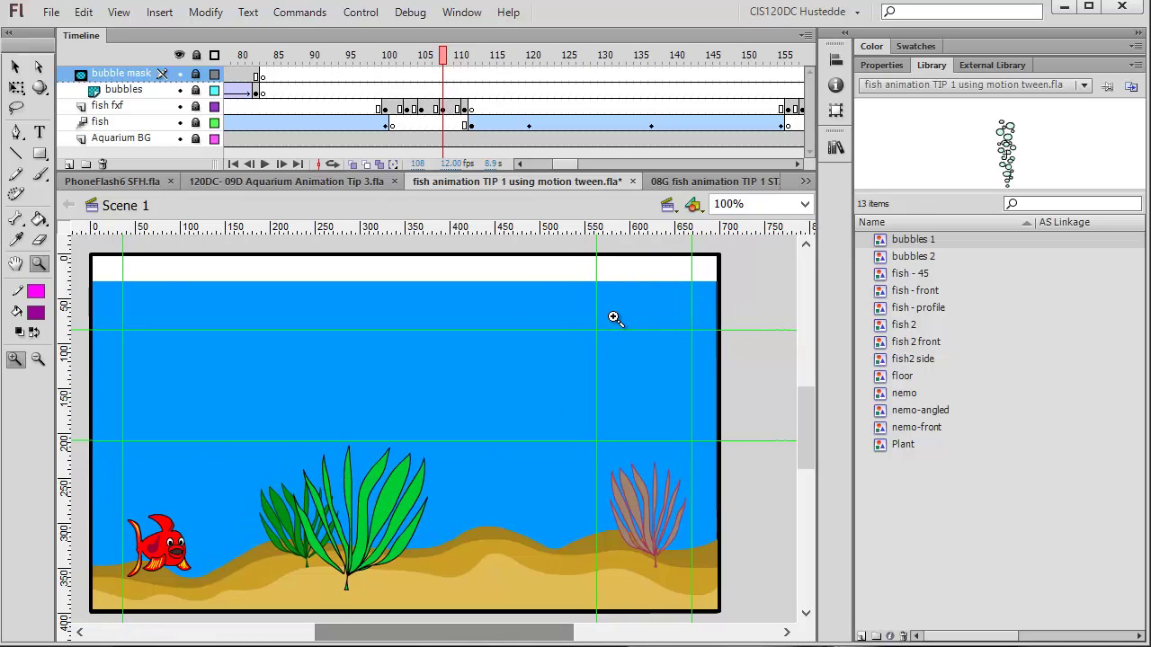
- Add a blank keyframe at frame 108 on bubbles holding a small bubbles 2 instance by the fish
{"action": "right_click", "coordinate": [442, 91]}
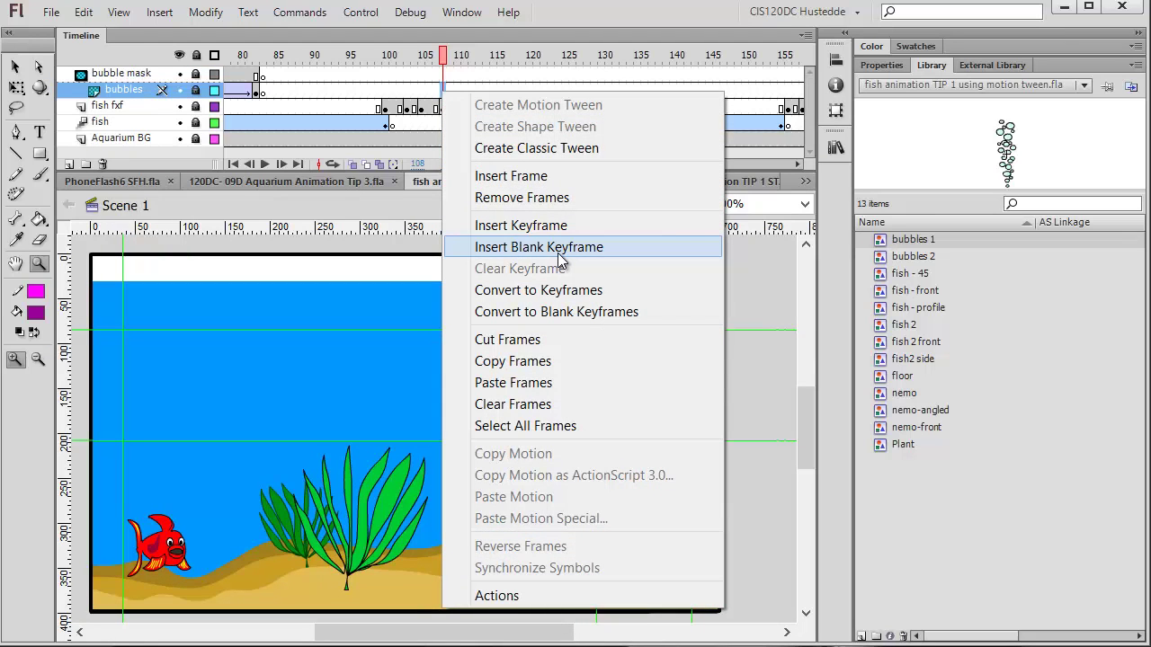
{"action": "left_click", "coordinate": [559, 248]}
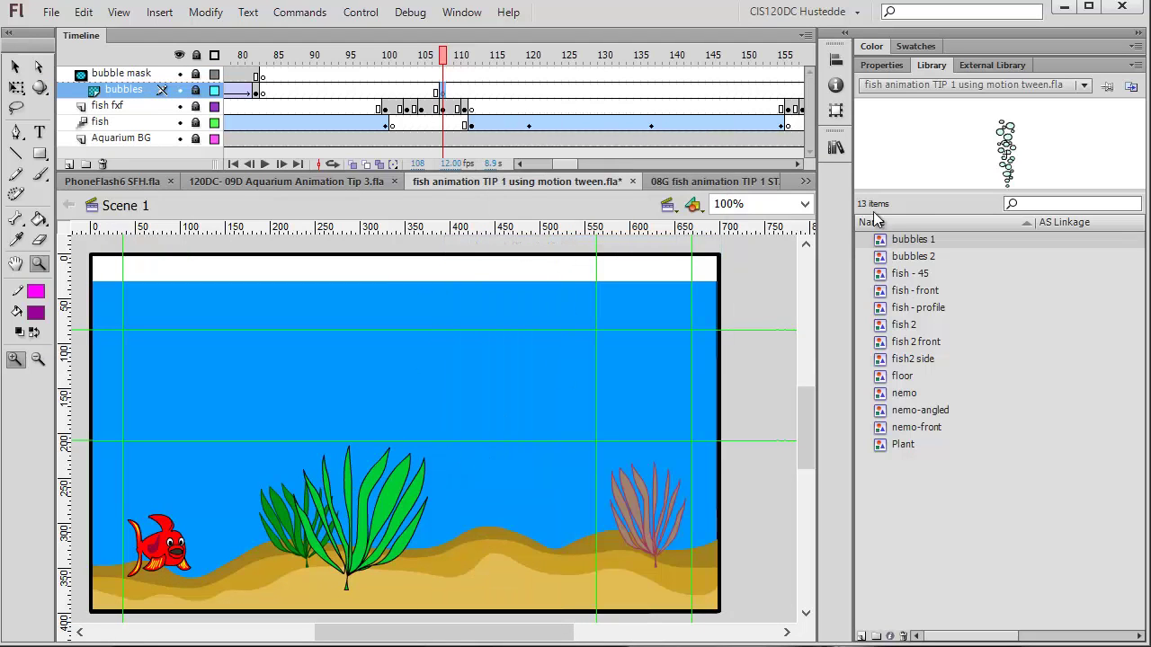
{"action": "left_click", "coordinate": [910, 258]}
{"action": "left_click", "coordinate": [196, 91]}
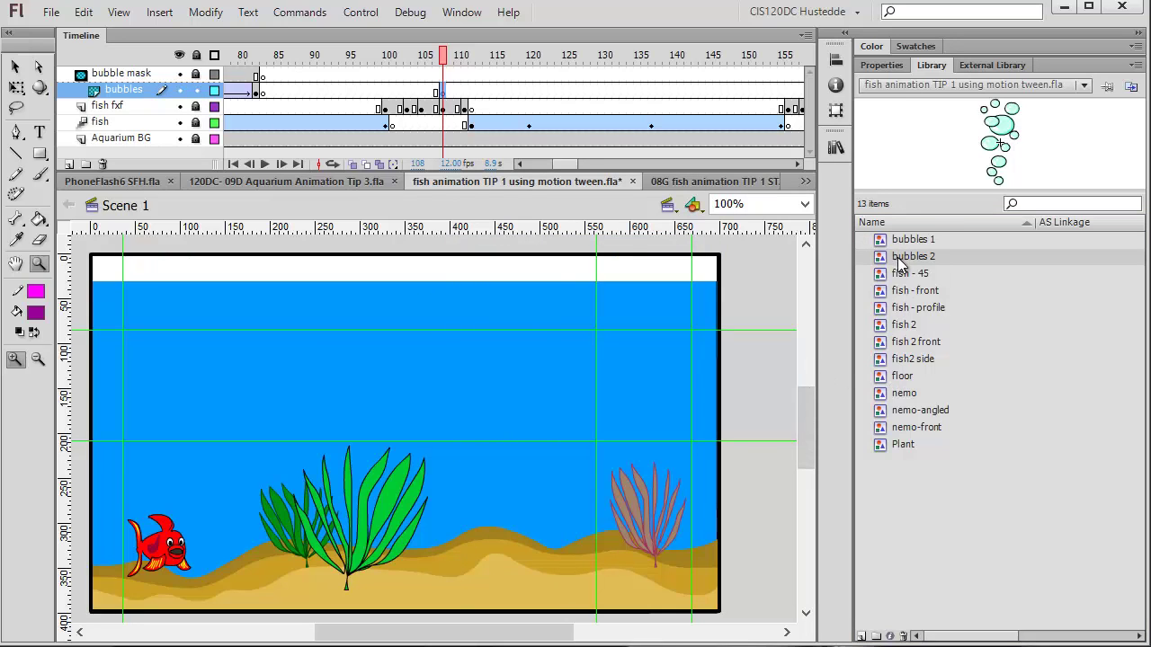
{"action": "left_click_drag", "start_coordinate": [890, 261], "coordinate": [215, 544]}
{"action": "key", "text": "q"}
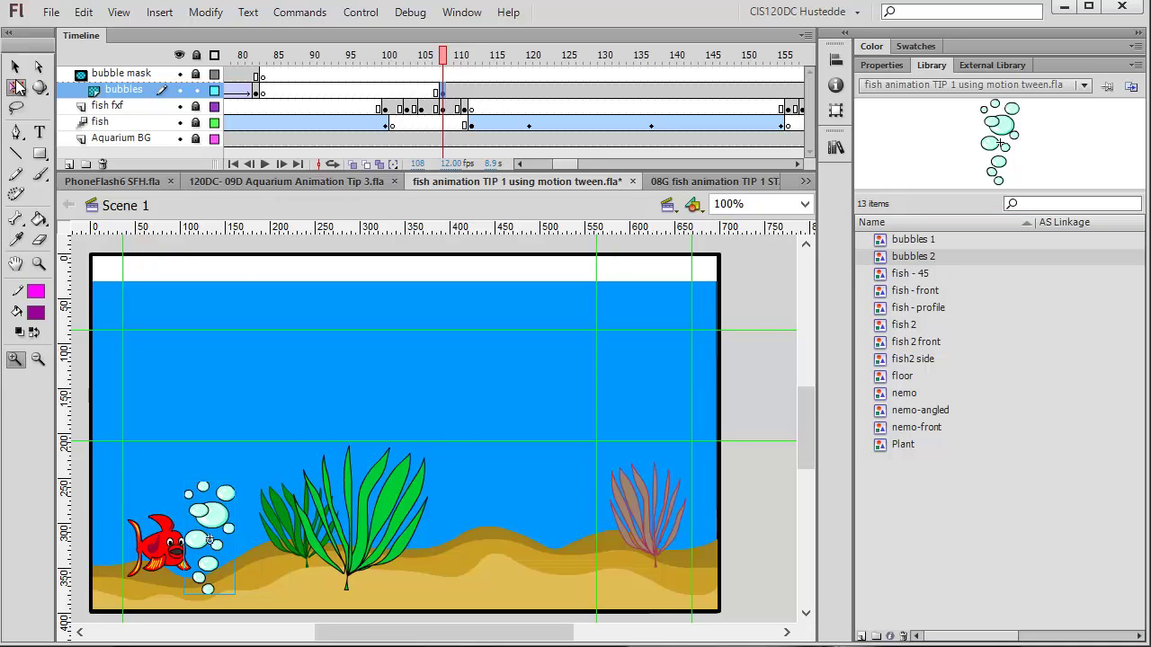
{"action": "left_click_drag", "start_coordinate": [236, 482], "coordinate": [194, 586]}
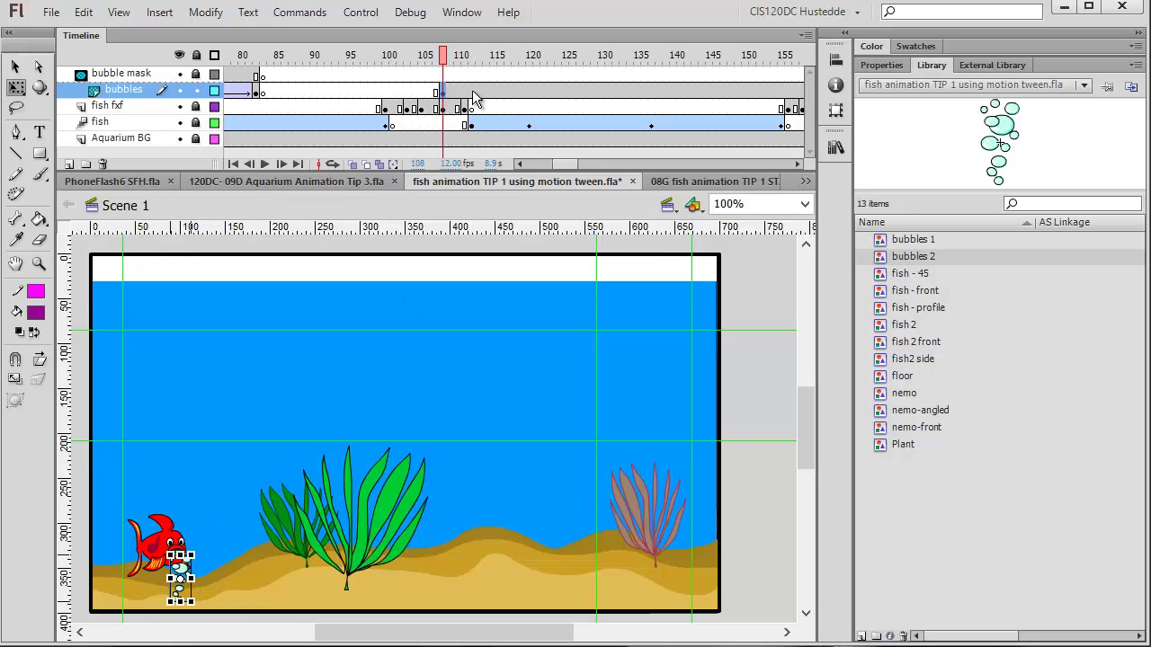
- Insert a keyframe at frame 155 and a blank keyframe at frame 156 on bubbles
{"action": "left_click", "coordinate": [769, 91]}
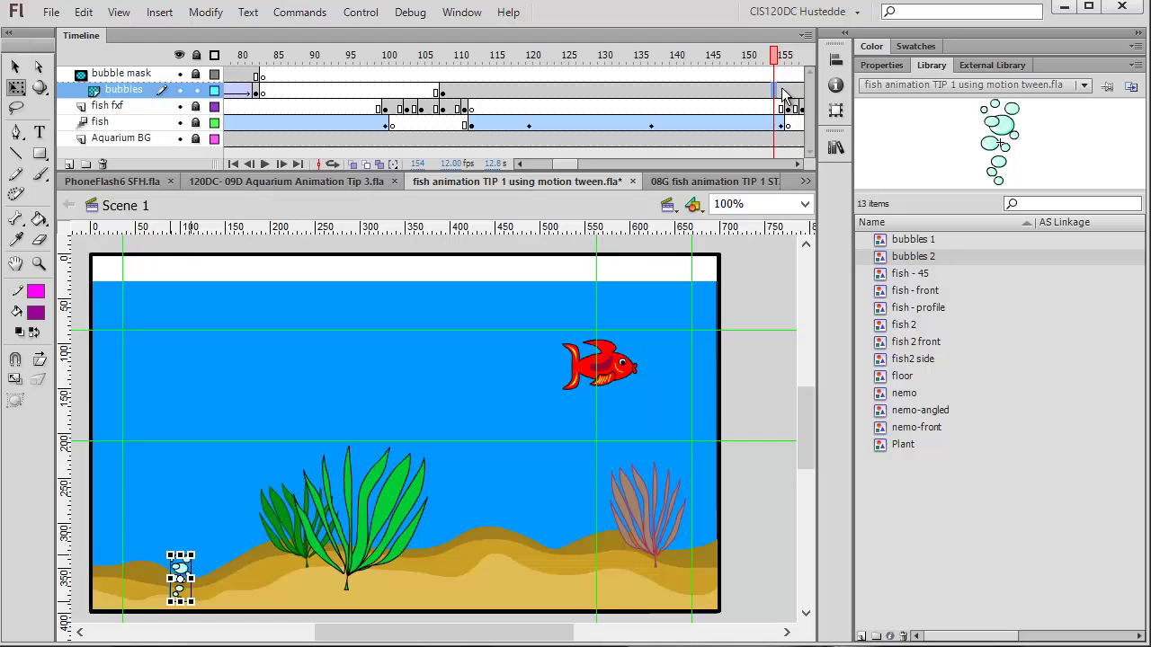
{"action": "left_click", "coordinate": [784, 94]}
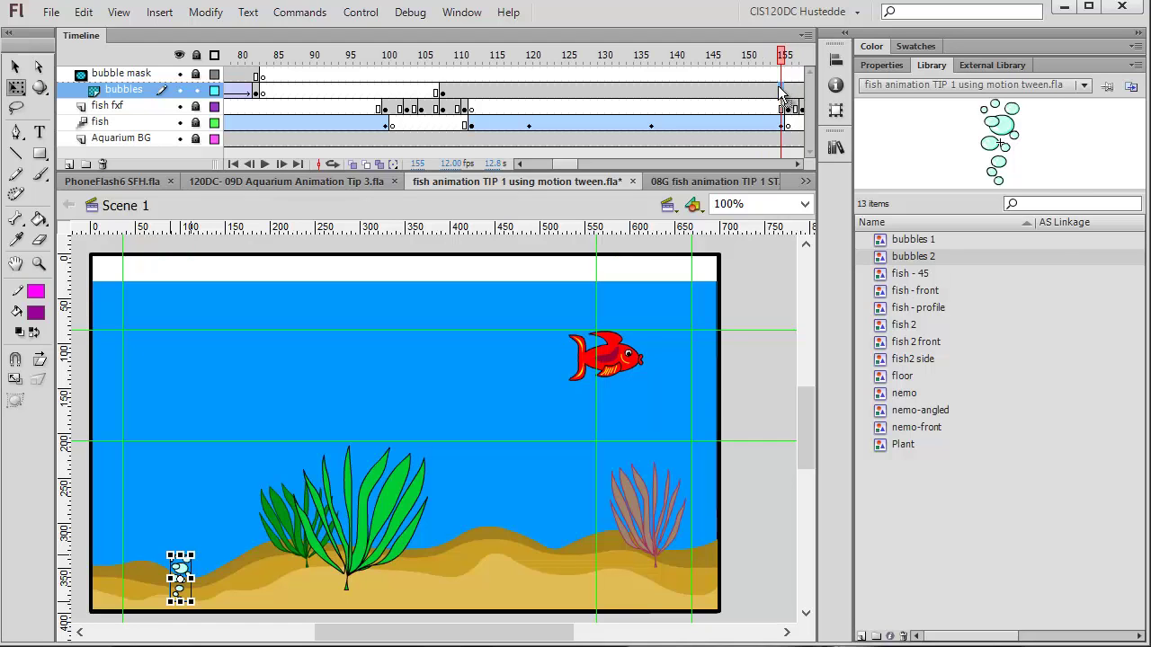
{"action": "right_click", "coordinate": [780, 94]}
{"action": "left_click", "coordinate": [779, 93]}
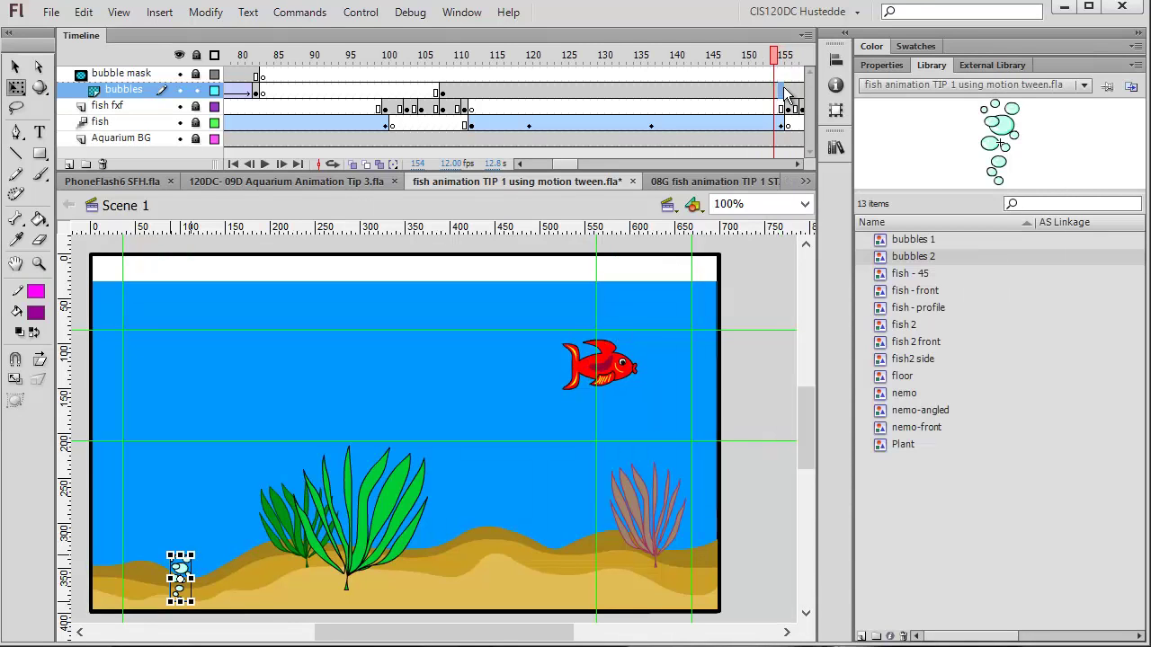
{"action": "left_click", "coordinate": [784, 94]}
{"action": "right_click", "coordinate": [782, 93]}
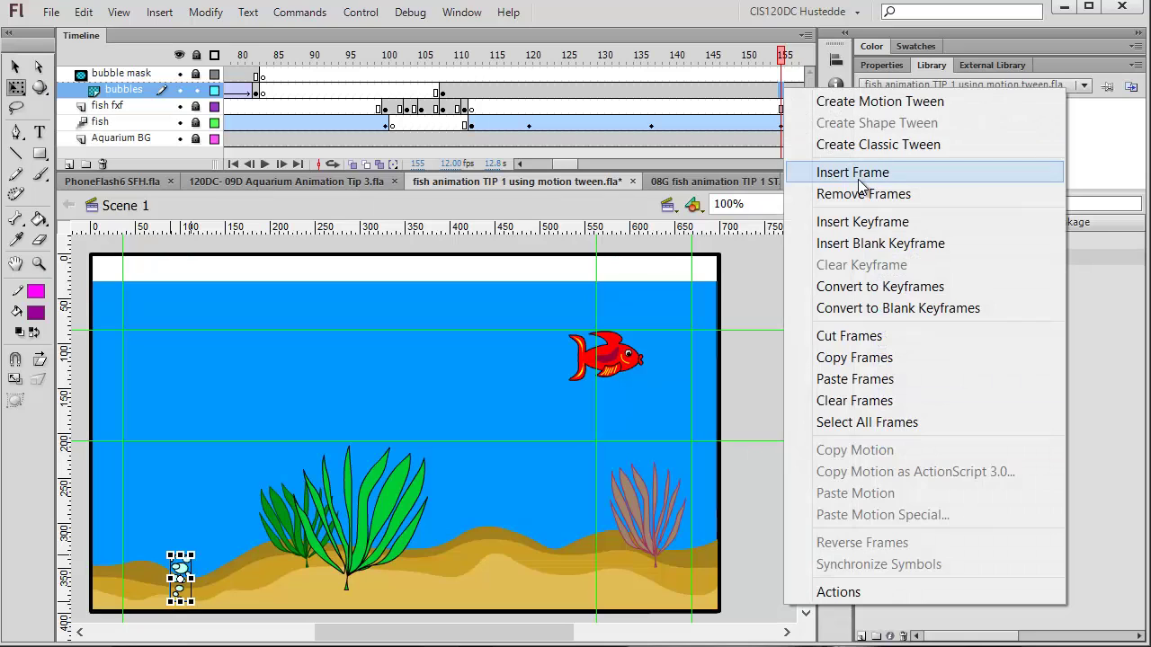
{"action": "left_click", "coordinate": [879, 225]}
{"action": "left_click", "coordinate": [786, 93]}
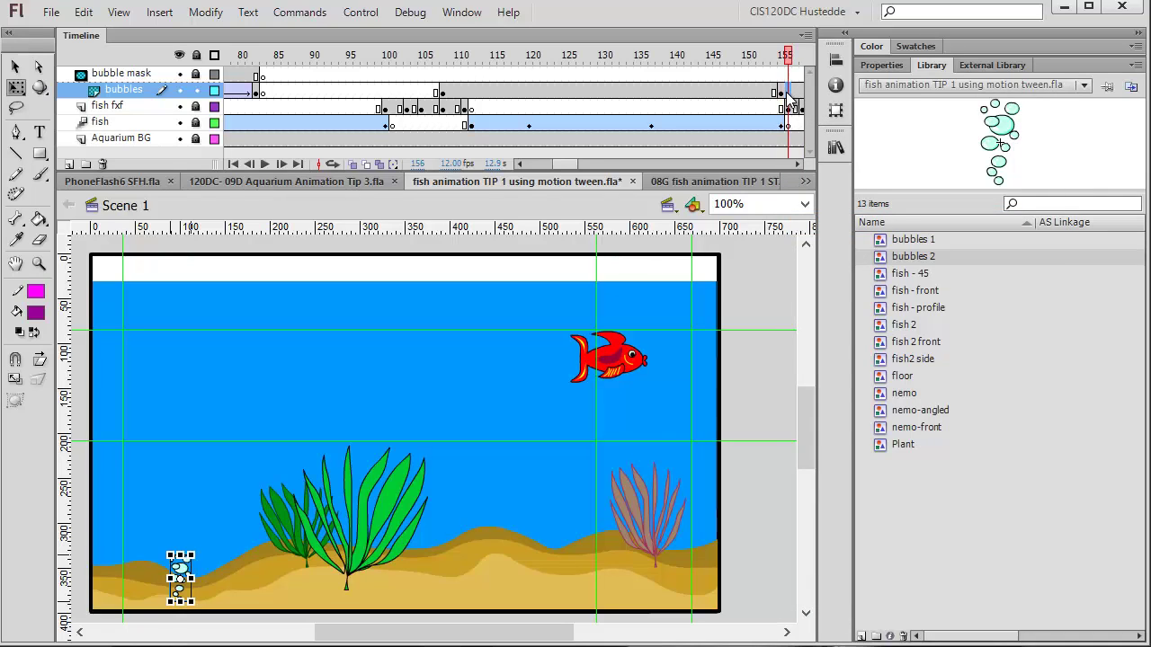
{"action": "right_click", "coordinate": [787, 92]}
{"action": "left_click", "coordinate": [877, 249]}
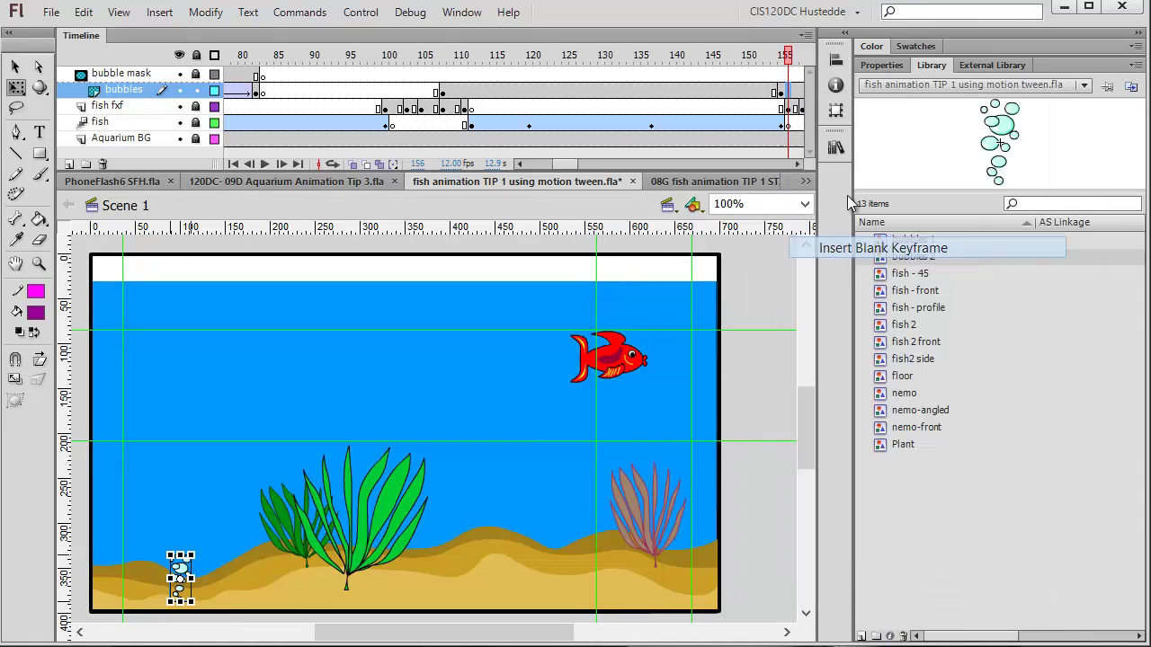
- Create a classic tween on bubbles spanning frames 108 to 155
{"action": "left_click", "coordinate": [680, 91]}
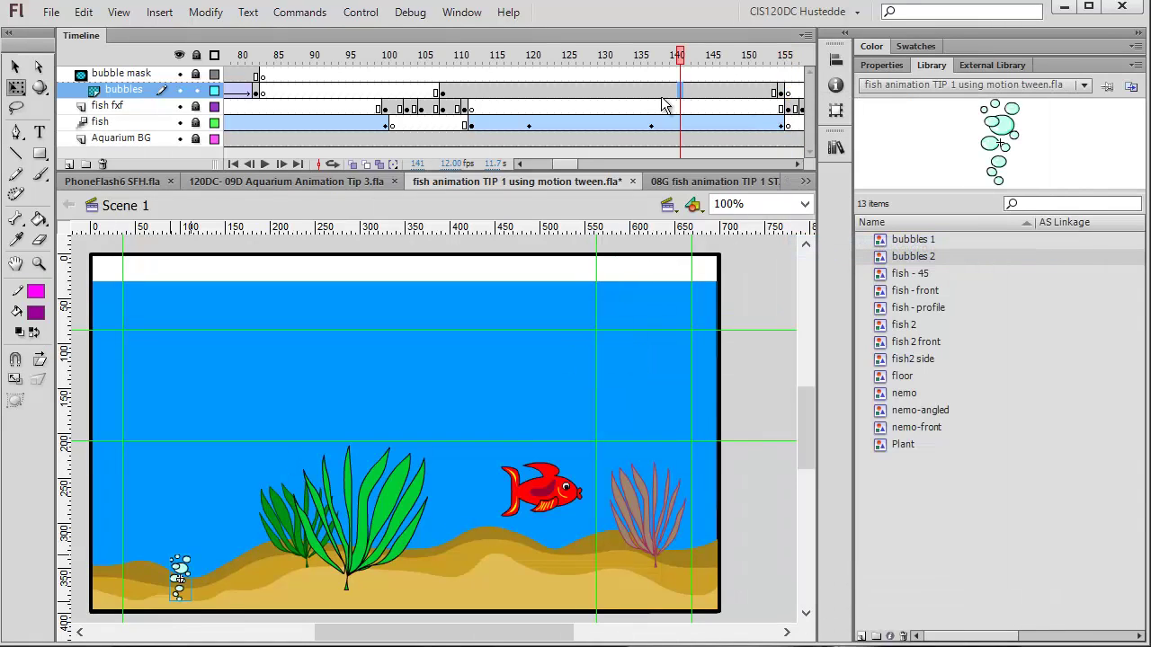
{"action": "right_click", "coordinate": [659, 94]}
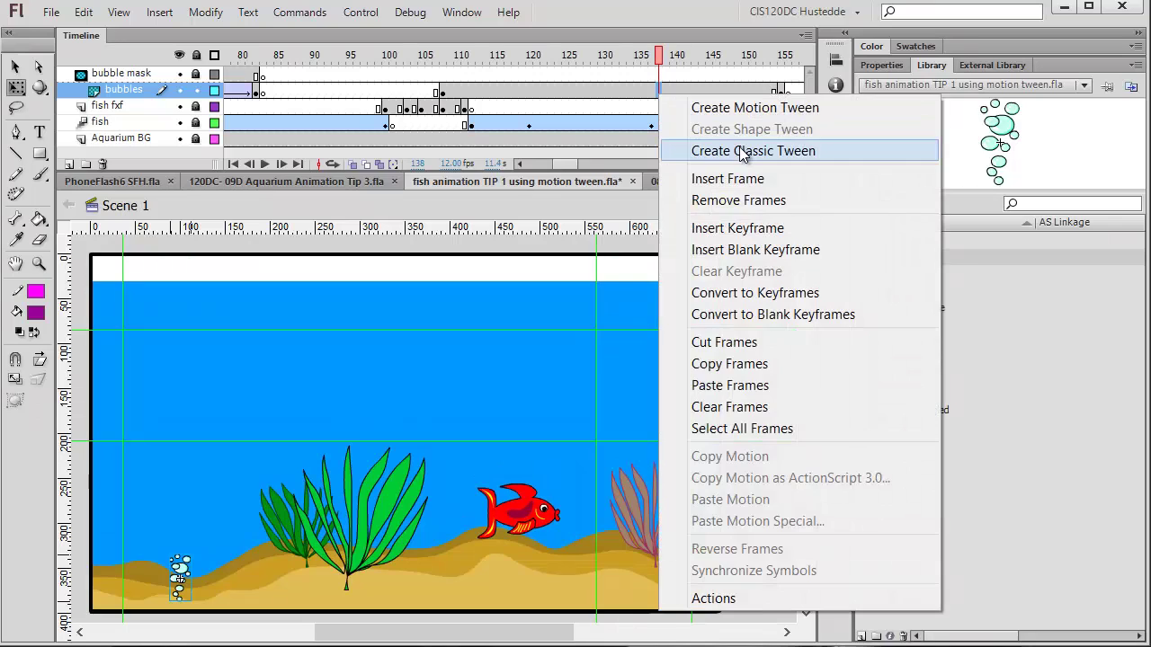
{"action": "left_click", "coordinate": [743, 151]}
{"action": "left_click", "coordinate": [783, 93]}
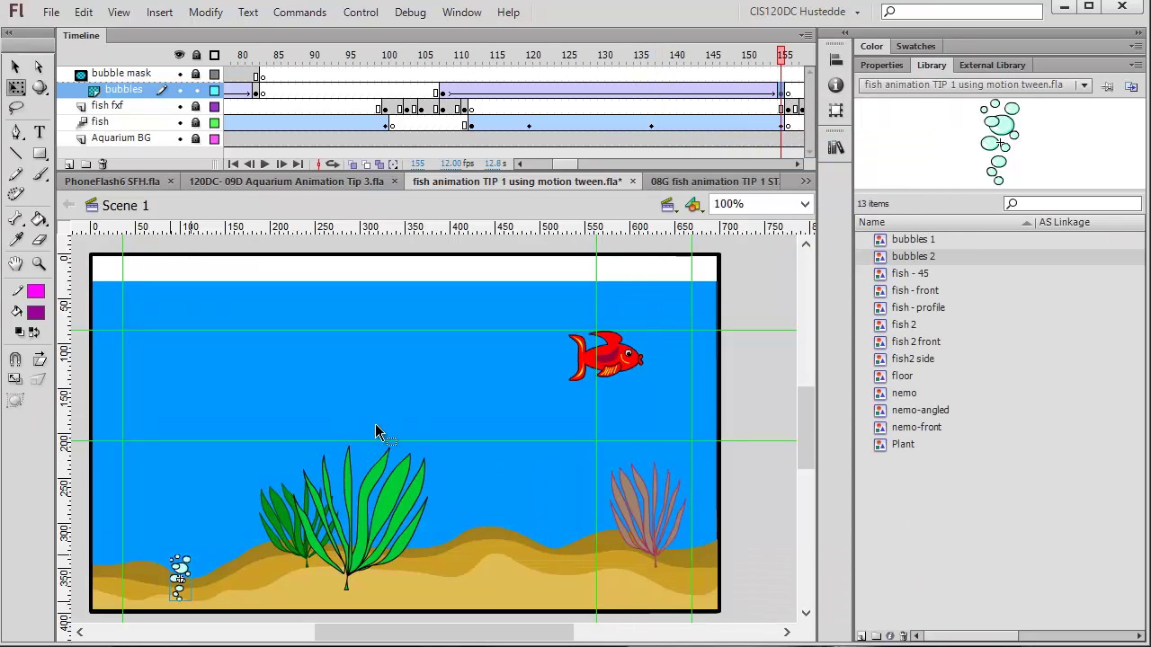